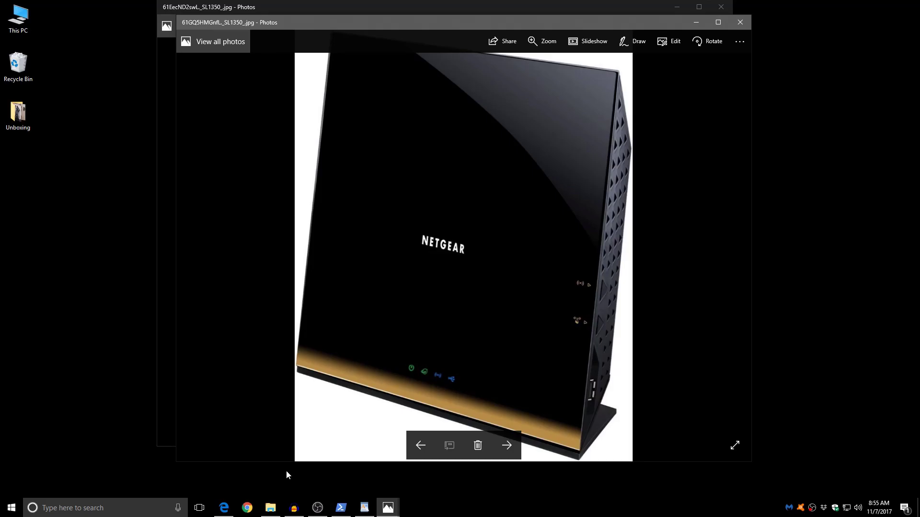
On Amazon, compare the refurbished R6300V2's $44.99 price with the $93.95 new price
left_click(224, 507)
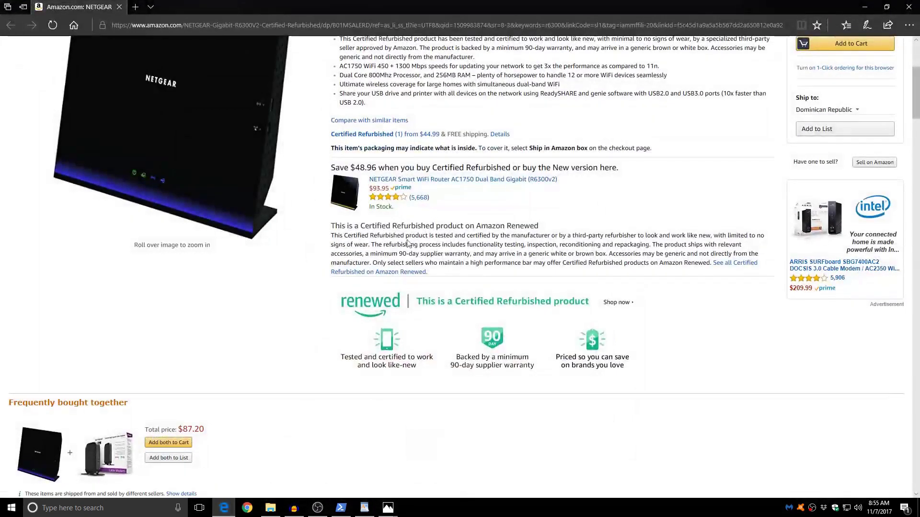
scroll(408, 244, "up", 5)
left_click_drag(368, 197, 437, 205)
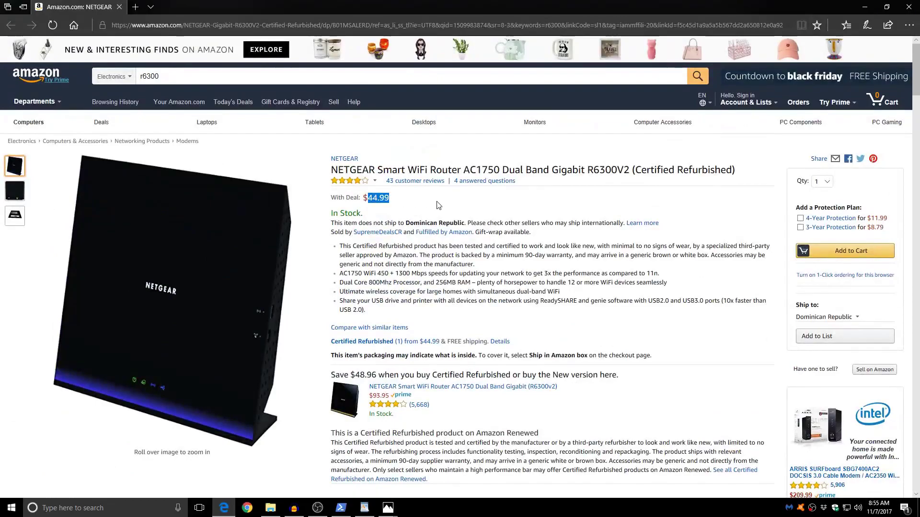
scroll(437, 206, "down", 5)
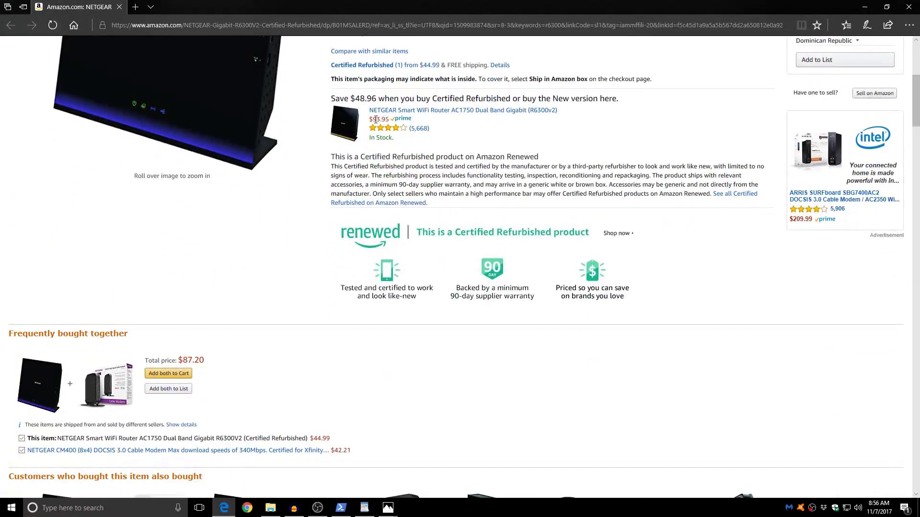
left_click_drag(376, 119, 413, 119)
View the router label photo IMG_9482.JPG in Photos, then open a new Chrome window
left_click(388, 507)
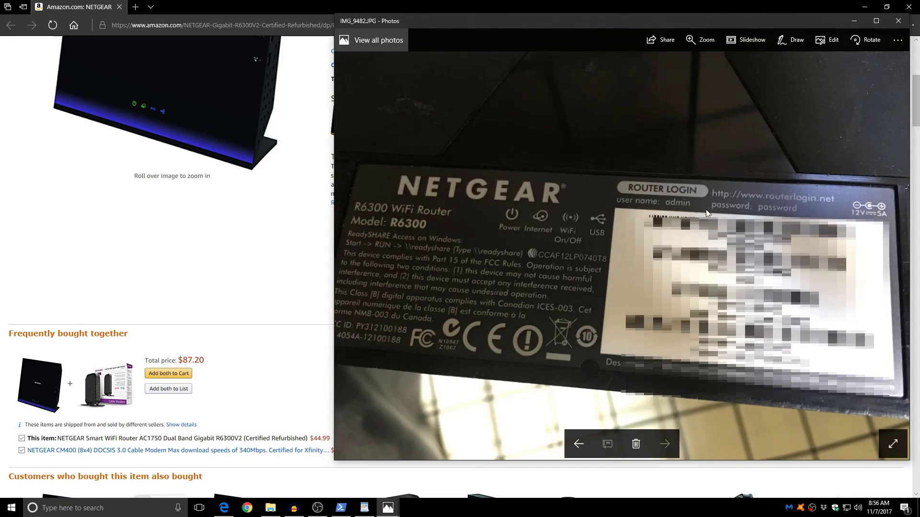
left_click(247, 507)
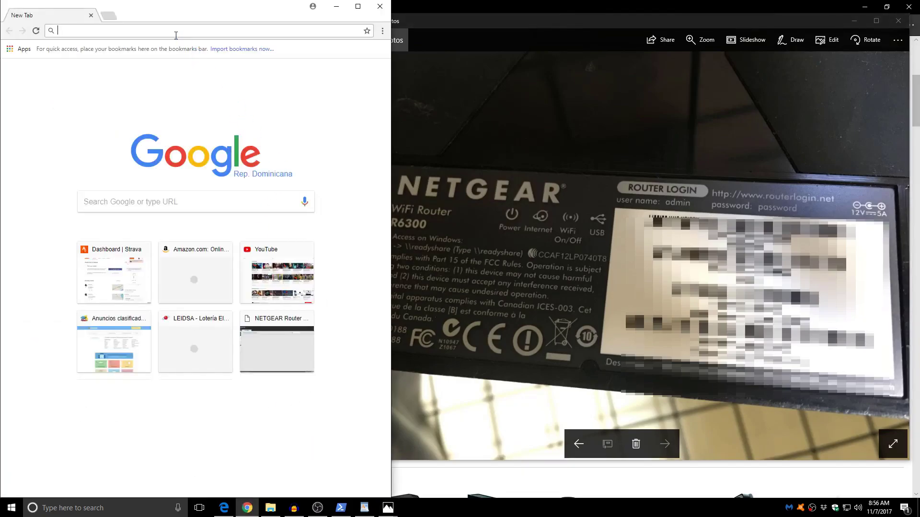
type("ww")
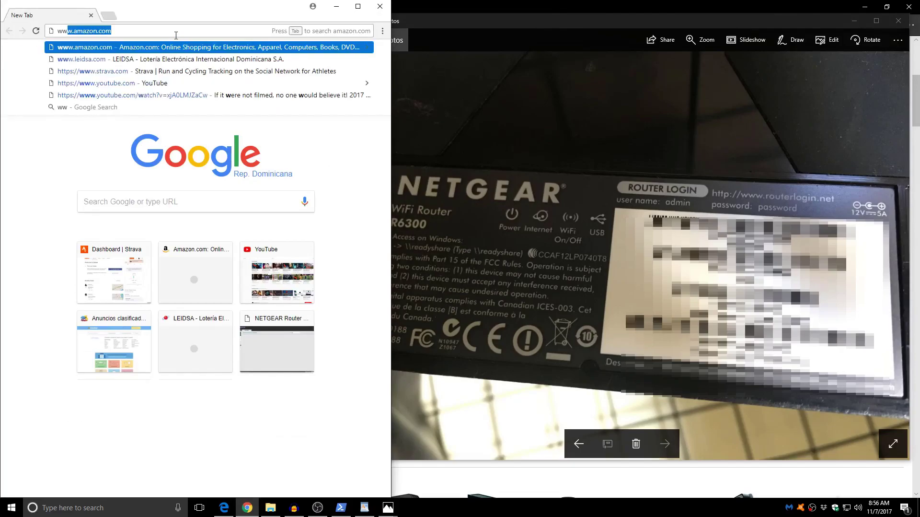
type("w.")
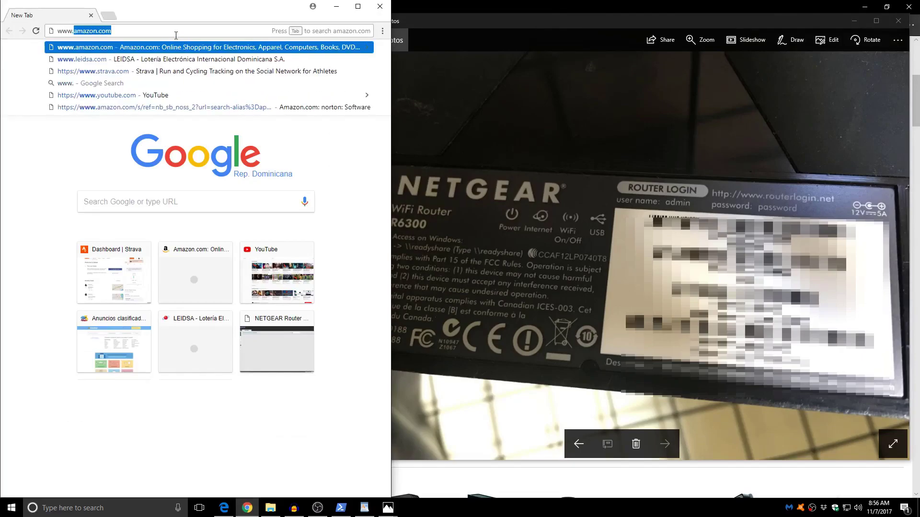
type("route")
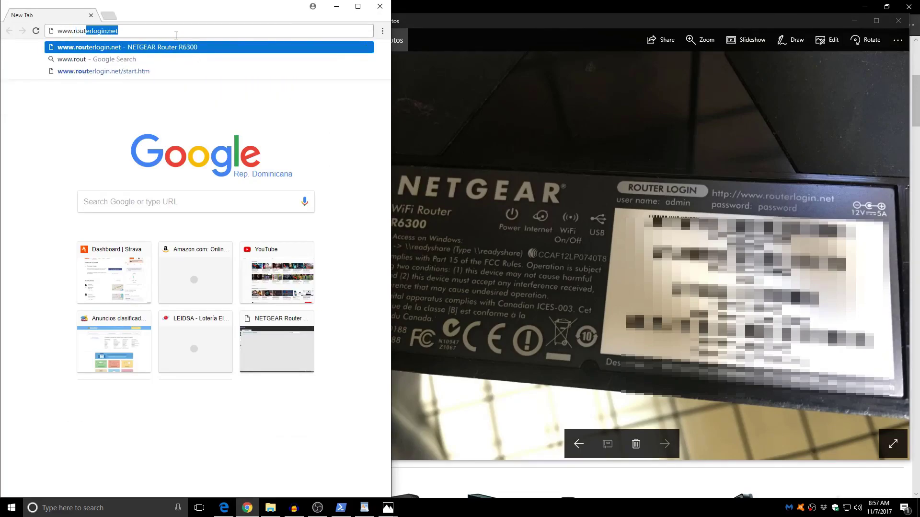
type("r")
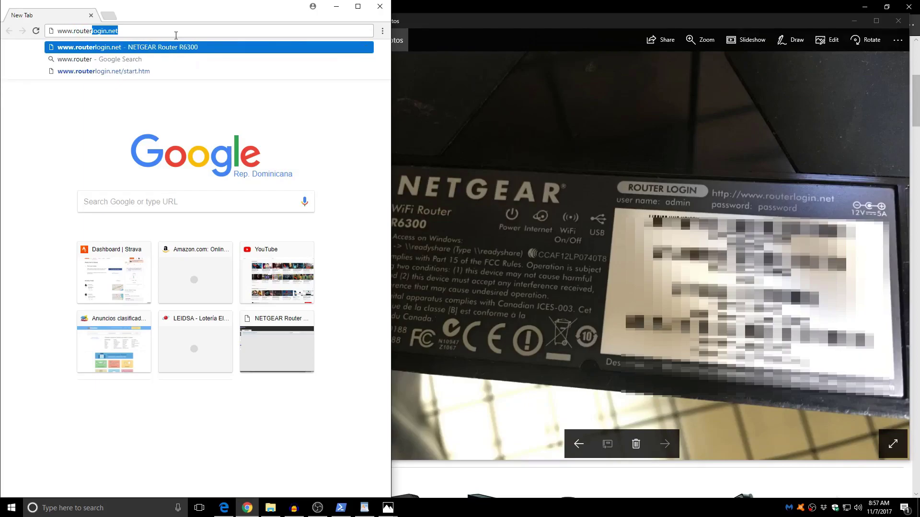
type("login")
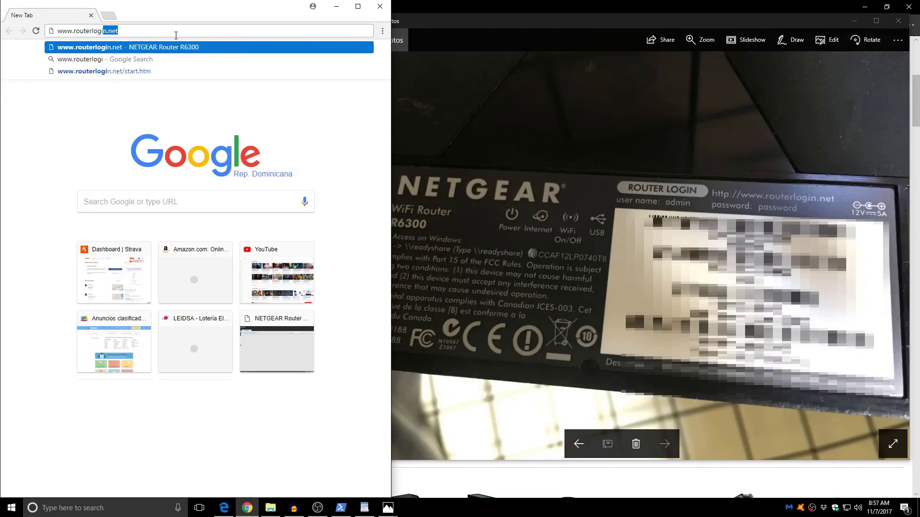
type(".net")
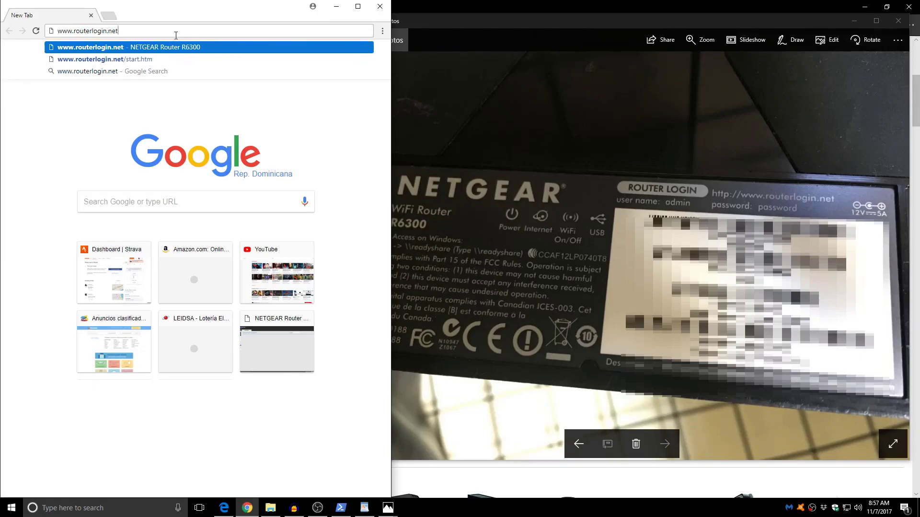
key("Return")
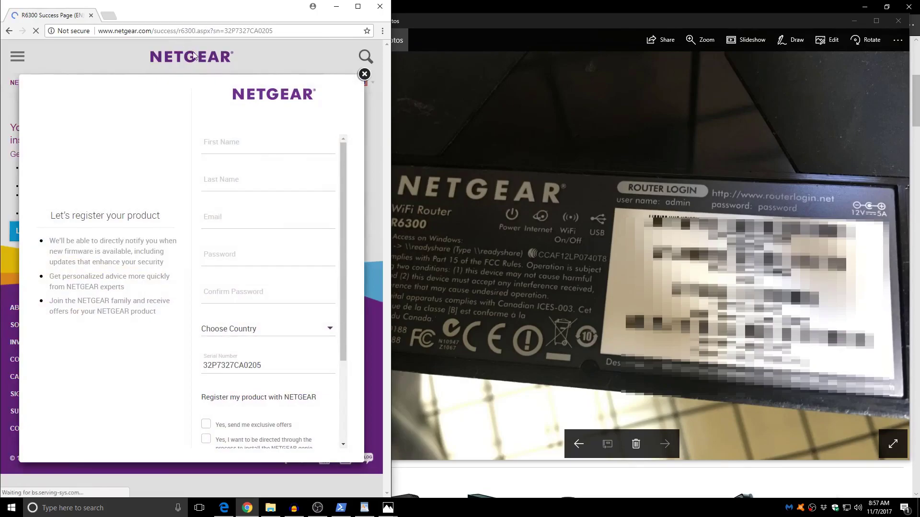
left_click(365, 80)
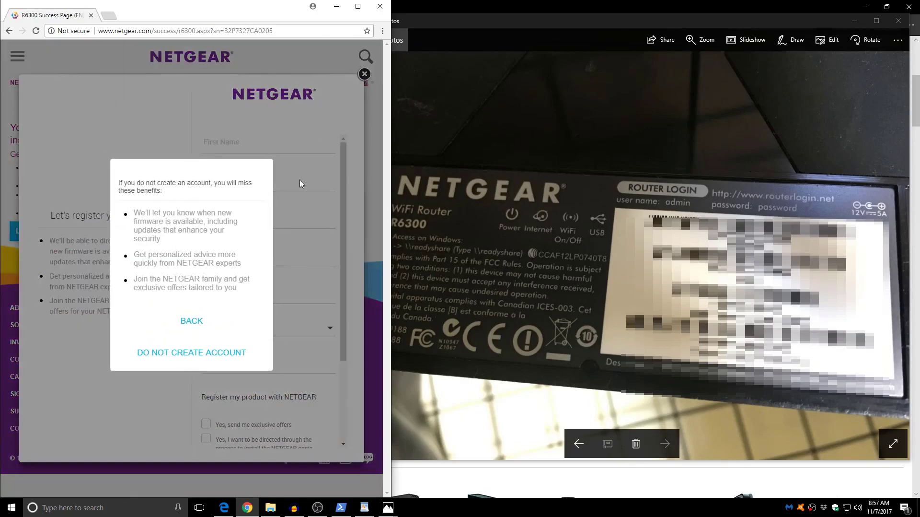
left_click(212, 351)
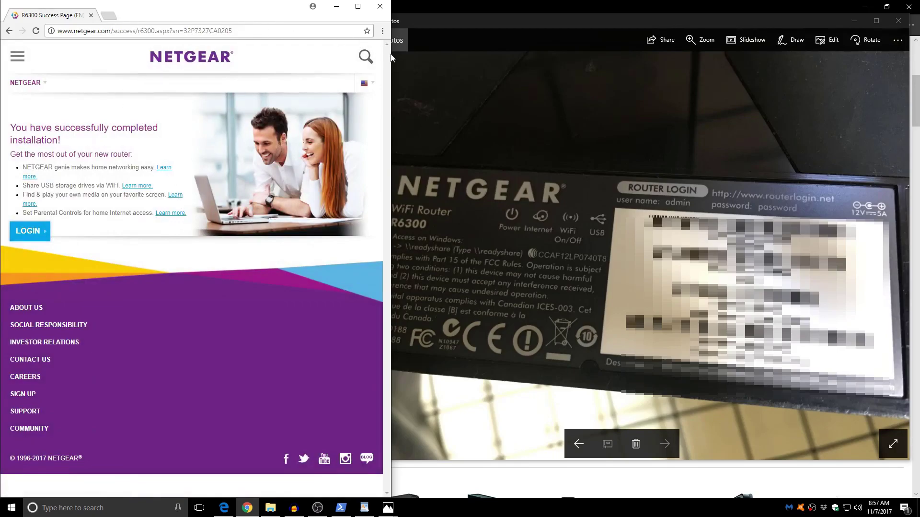
left_click_drag(391, 57, 570, 57)
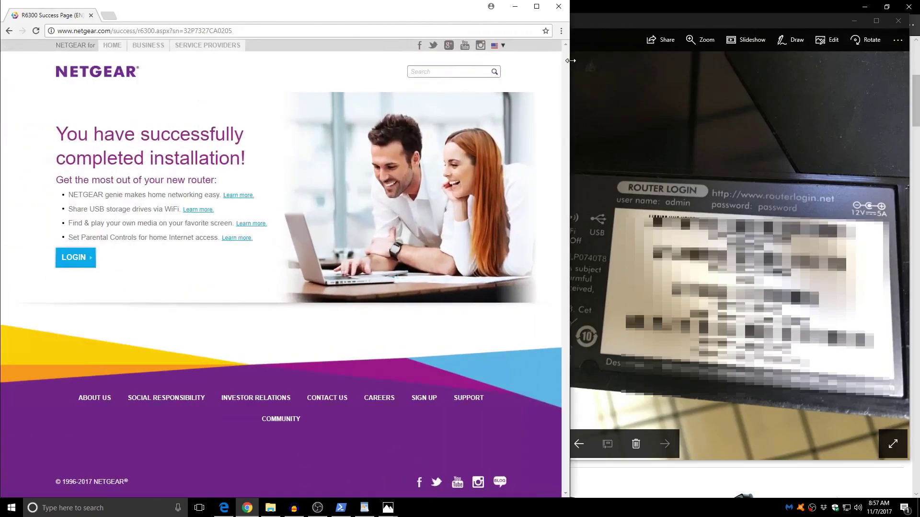
left_click(311, 28)
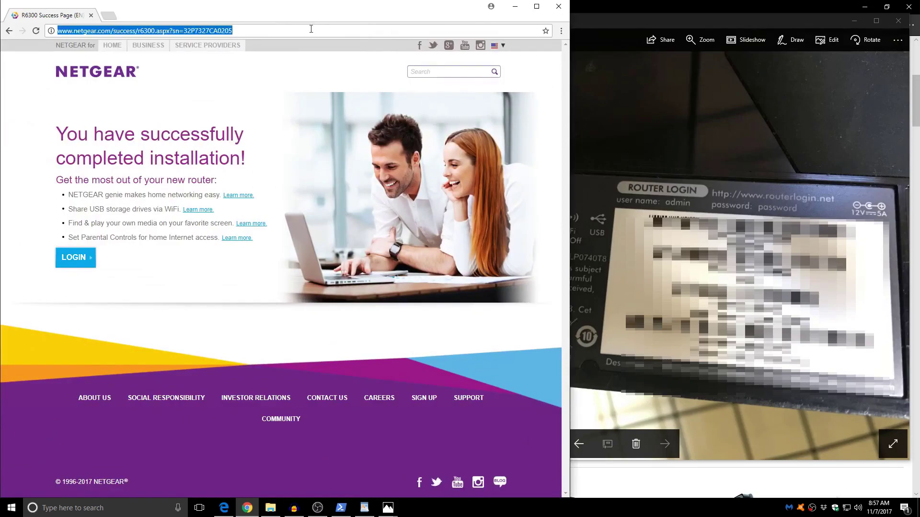
type("www")
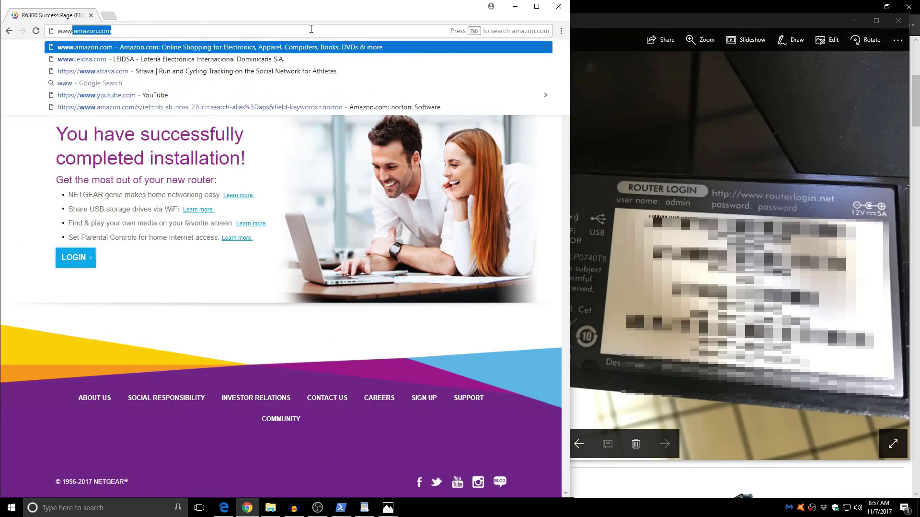
type(".")
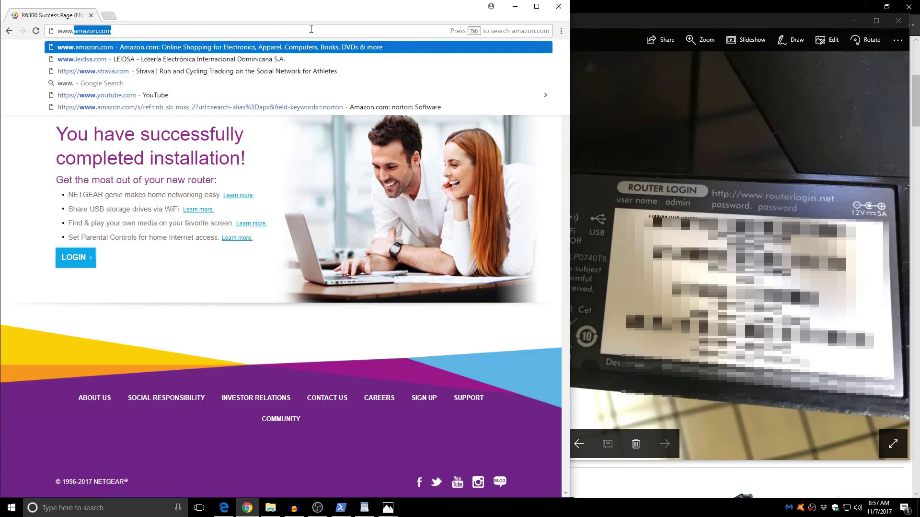
type("routerlogin.net")
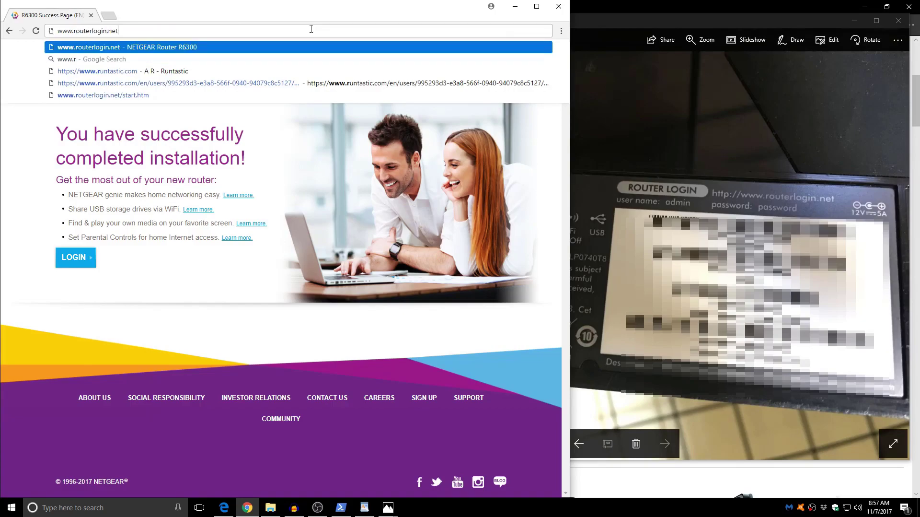
key("Return")
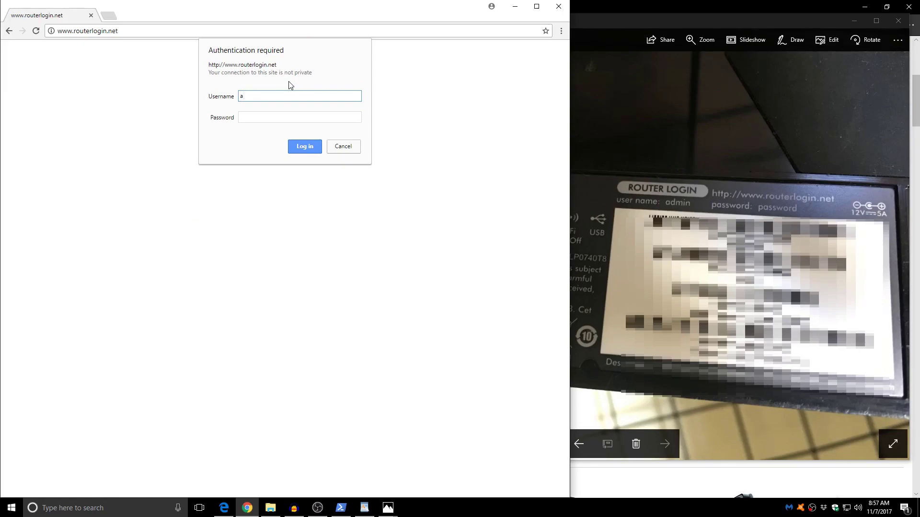
Enter the default username admin from the router label, then move to the password
type("admin")
left_click(289, 118)
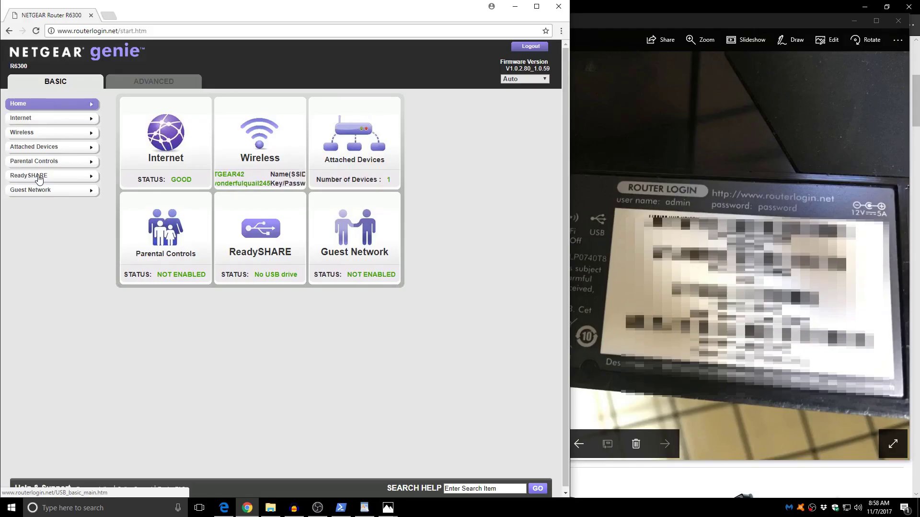
Open Advanced > Administration > Set Password and enter the current router password as Old Password
left_click(137, 91)
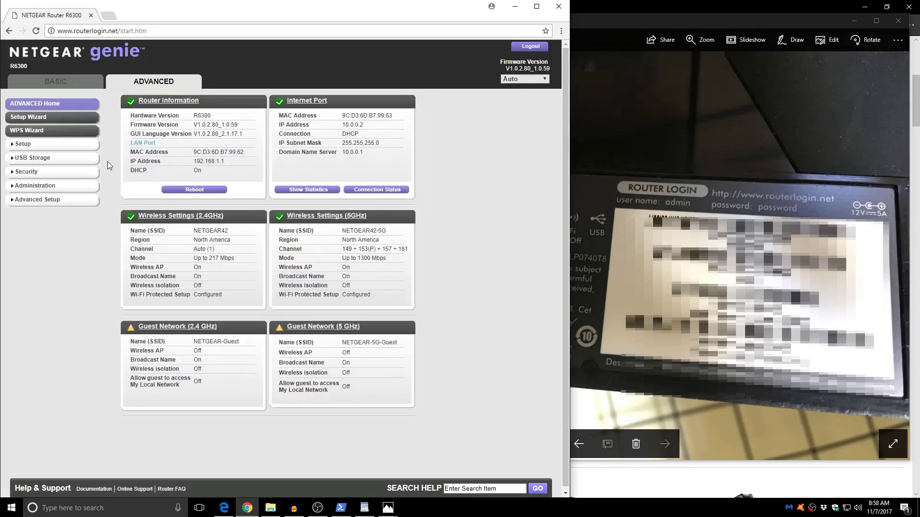
left_click(38, 185)
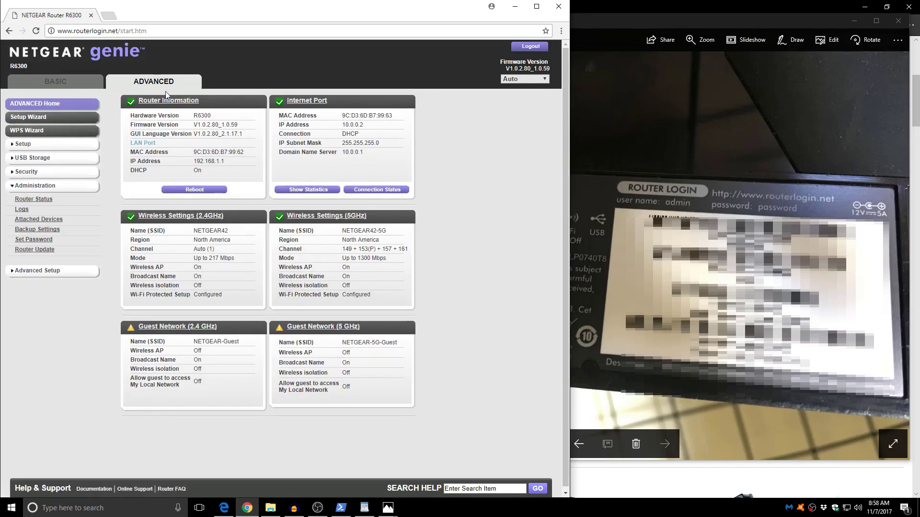
left_click(34, 238)
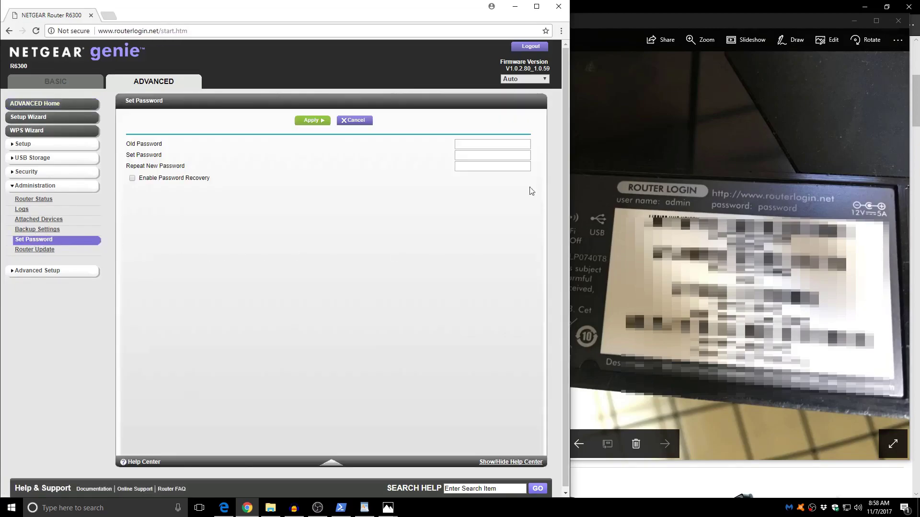
left_click(473, 144)
type("password")
Launch Notepad from the Start search
left_click(470, 154)
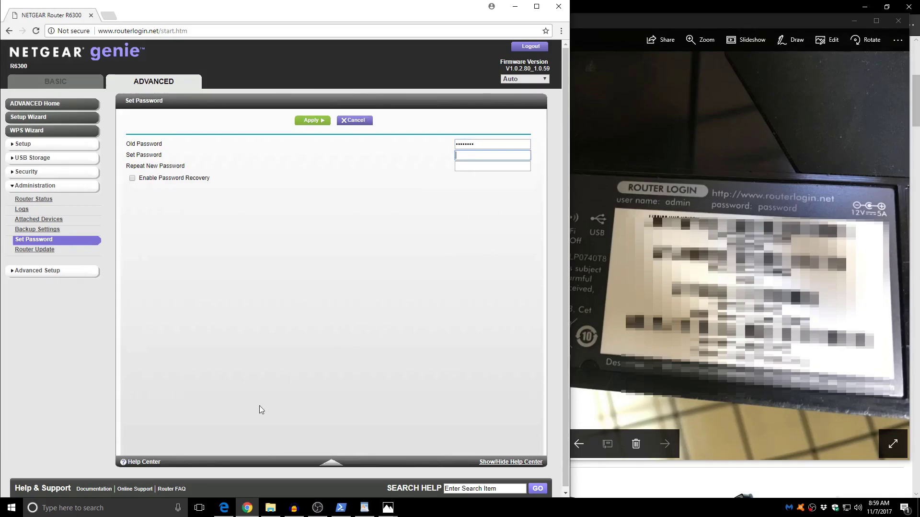
left_click(12, 508)
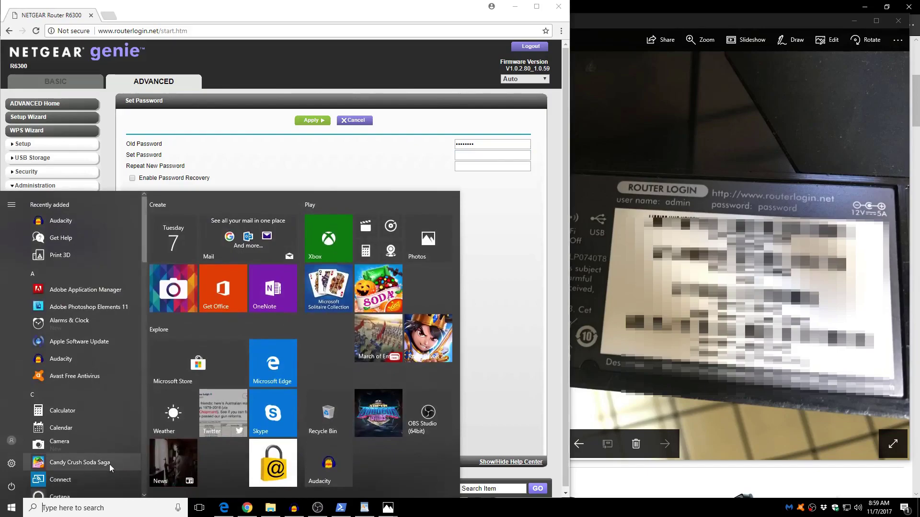
type("note")
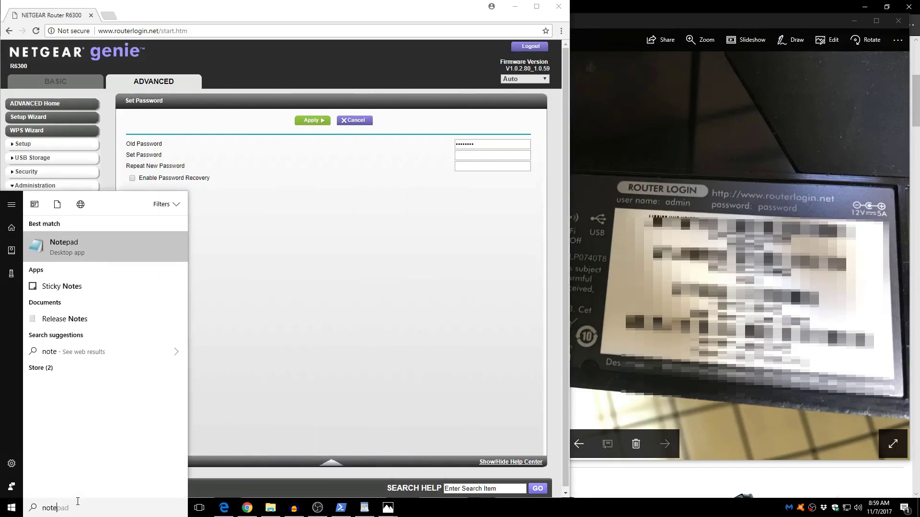
key("Return")
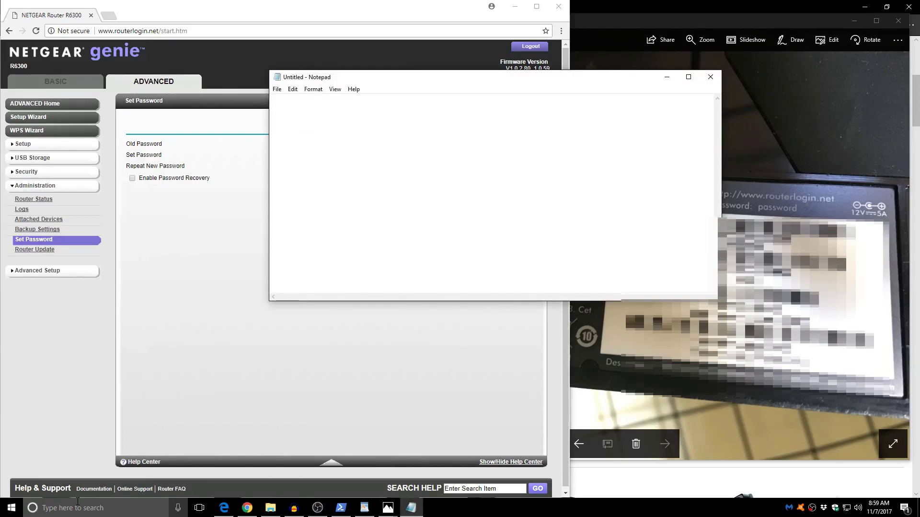
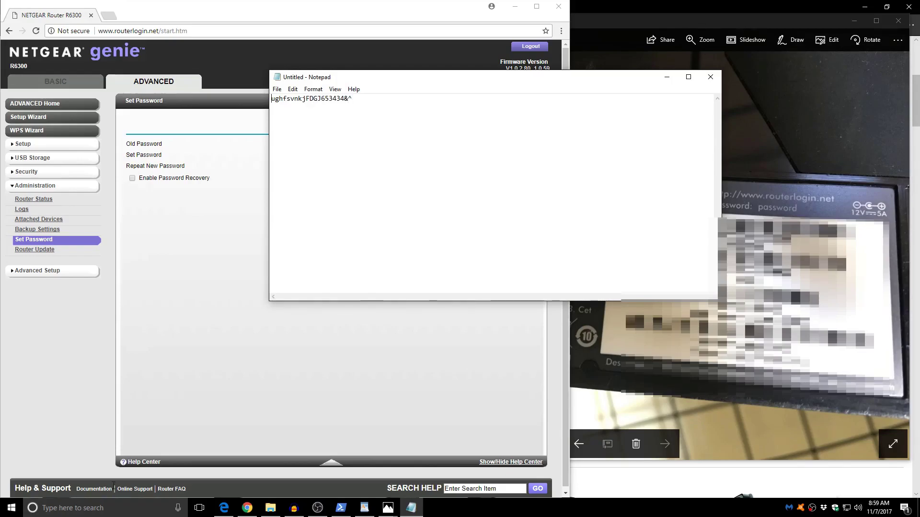
Note a new admin password labelled 'admin password', the Wi-Fi name diaemm and a Wi-Fi passphrase
key("Return")
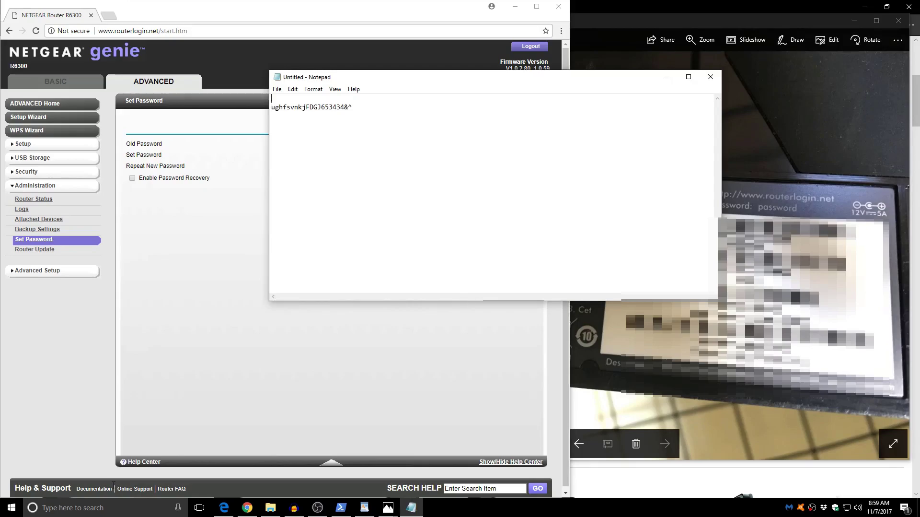
key("Return")
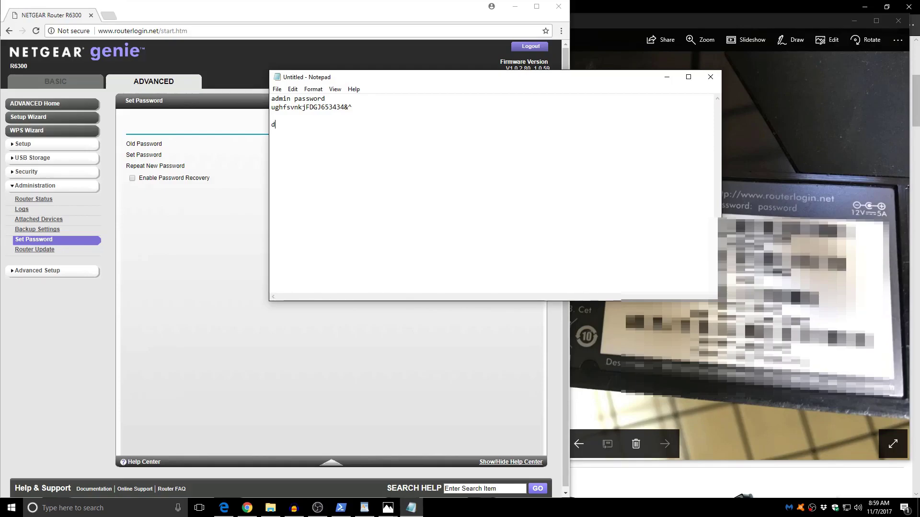
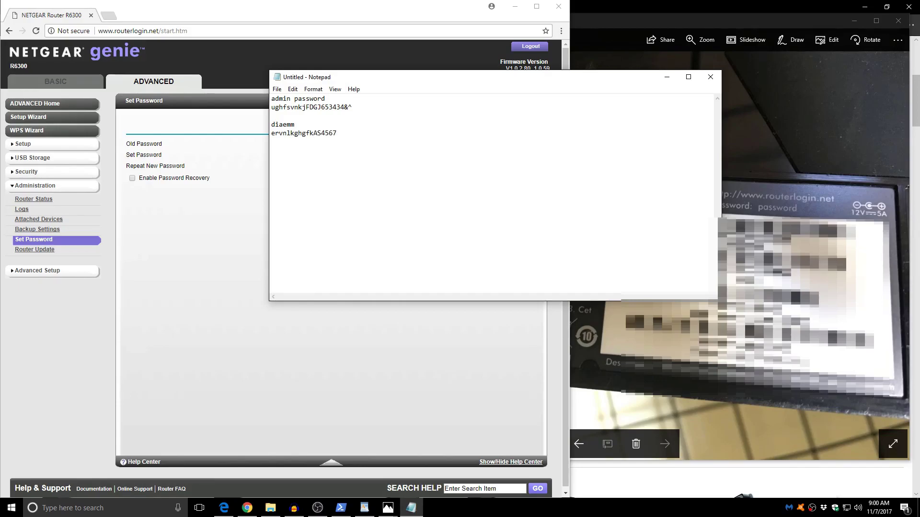
Copy the new admin password line from the Notepad note
left_click_drag(353, 107, 258, 109)
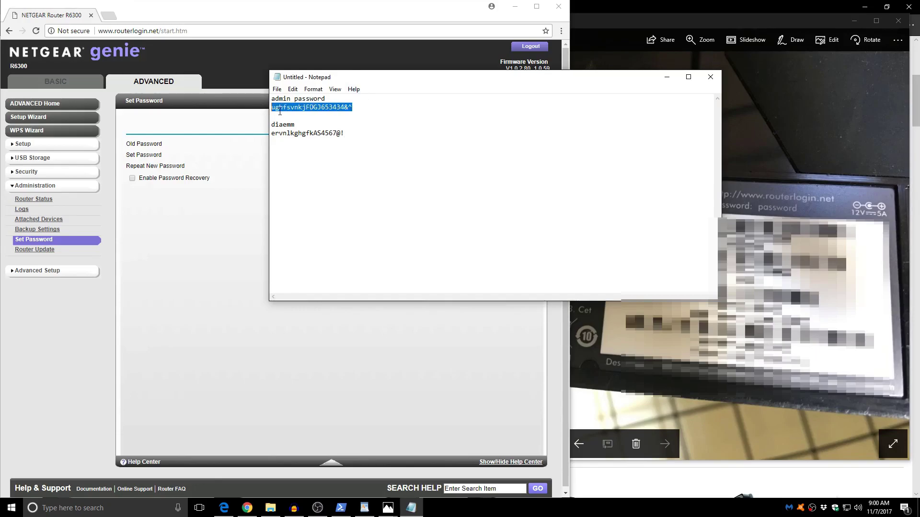
right_click(280, 112)
left_click(309, 141)
Paste the new admin password into both Set Password and Repeat New Password
left_click(192, 256)
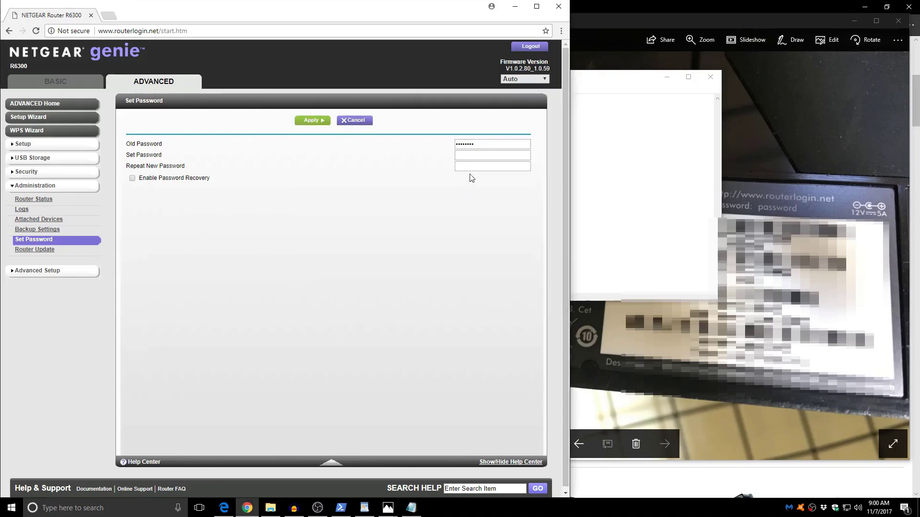
left_click(473, 155)
right_click(473, 155)
left_click(503, 213)
left_click(477, 166)
right_click(473, 165)
left_click(496, 226)
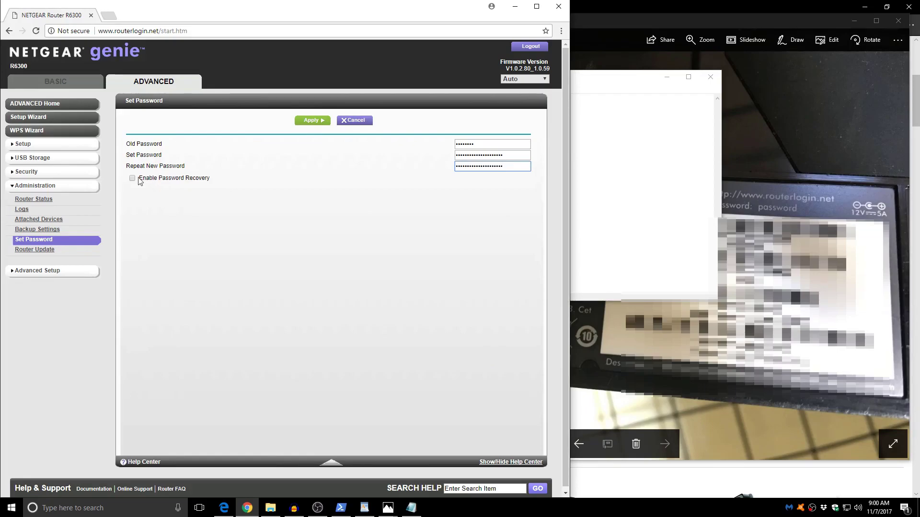
Try Enable Password Recovery and its security questions, then leave recovery switched off
left_click(133, 179)
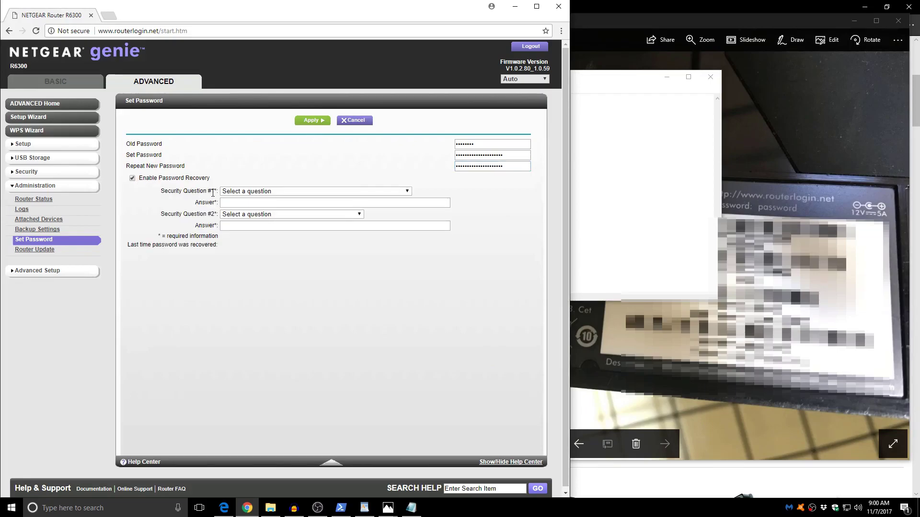
left_click(406, 191)
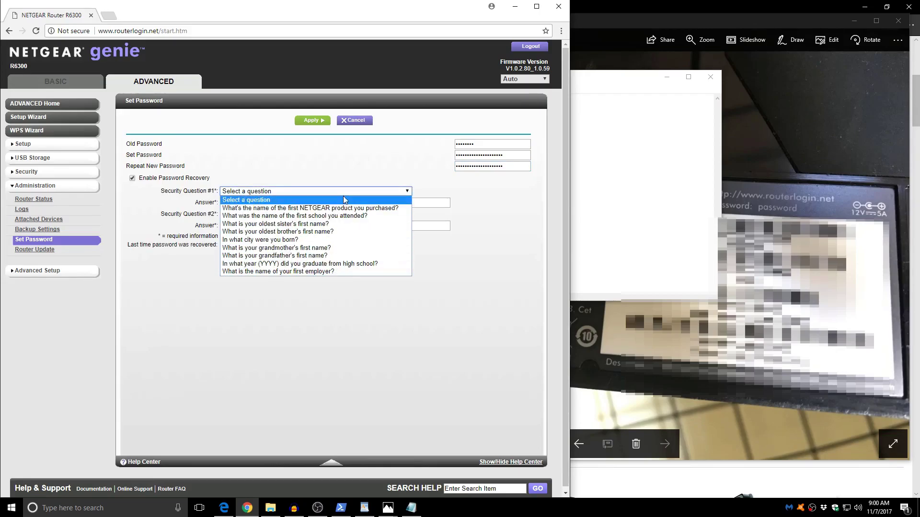
left_click(349, 175)
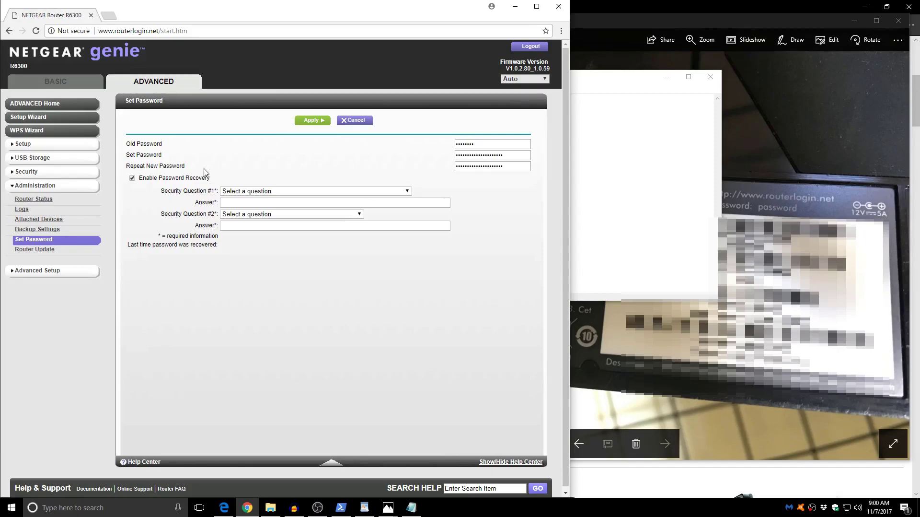
left_click(133, 178)
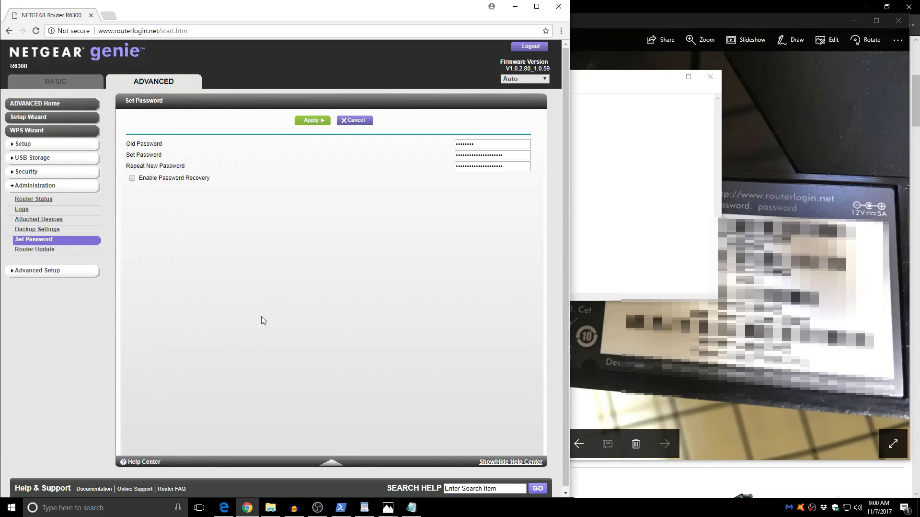
Apply the new admin password without recovery and open Setup > Wireless Setup
left_click(312, 121)
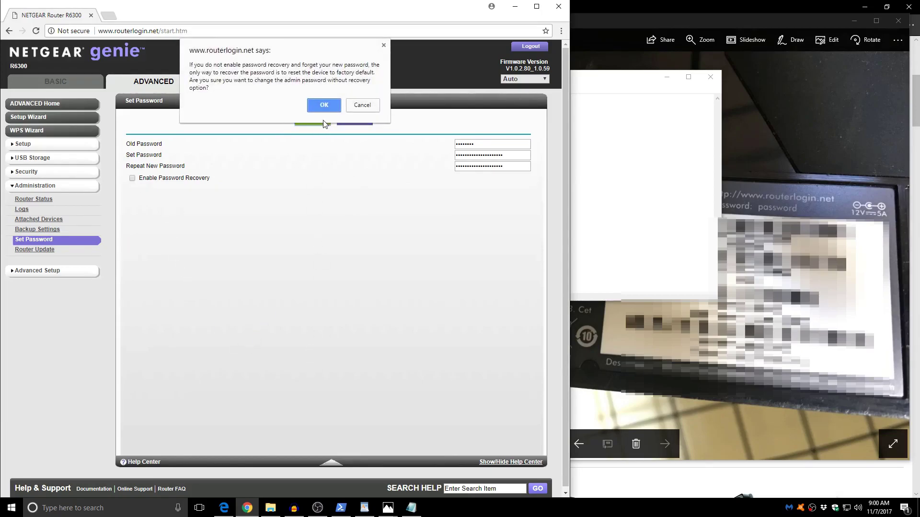
left_click(329, 106)
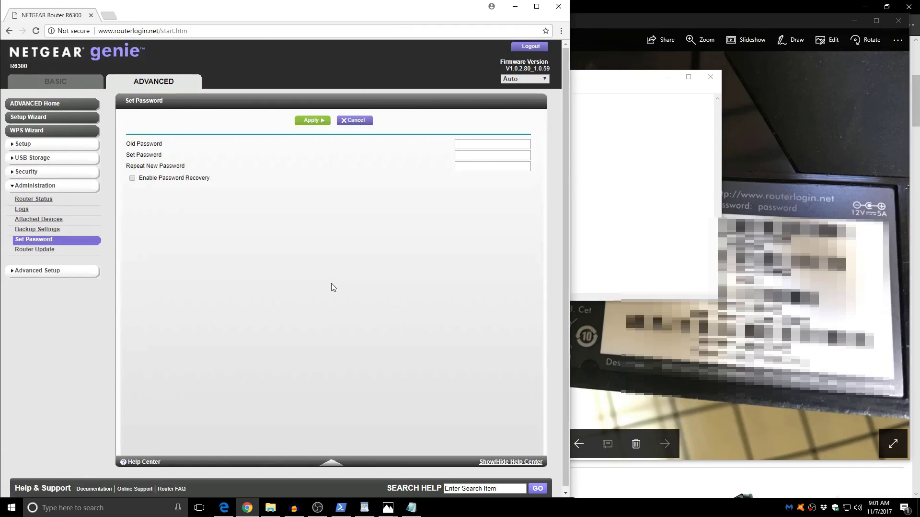
left_click(40, 145)
left_click(37, 168)
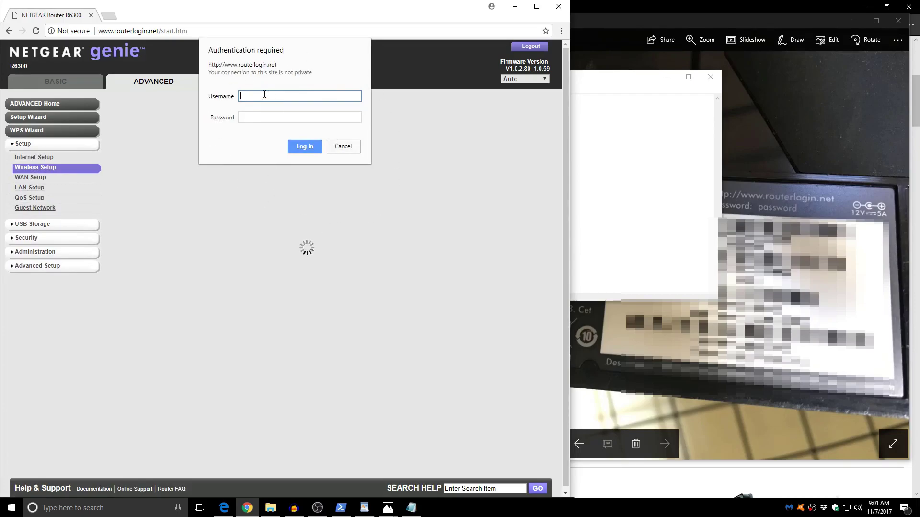
Log back in as admin using the new password copied from the Notepad note
type("admin")
key("Tab")
key("alt+Tab")
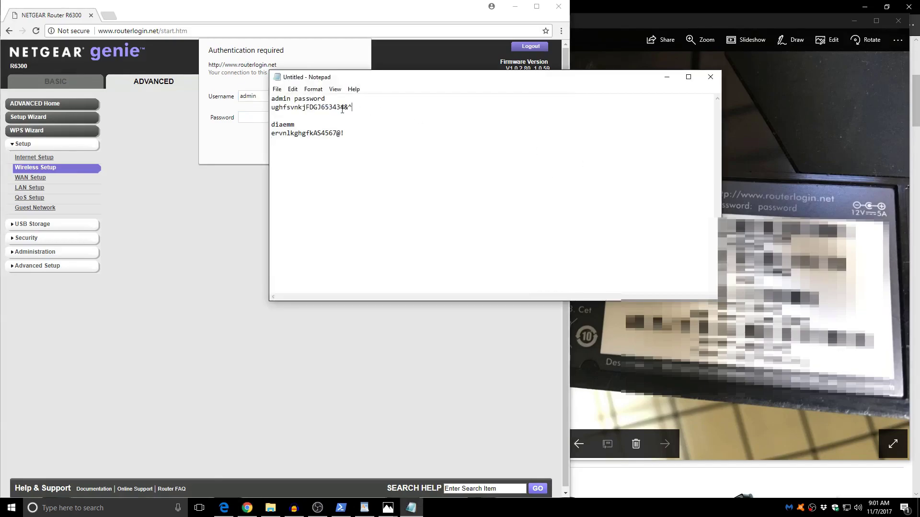
left_click_drag(342, 110, 271, 107)
right_click(283, 107)
left_click(297, 140)
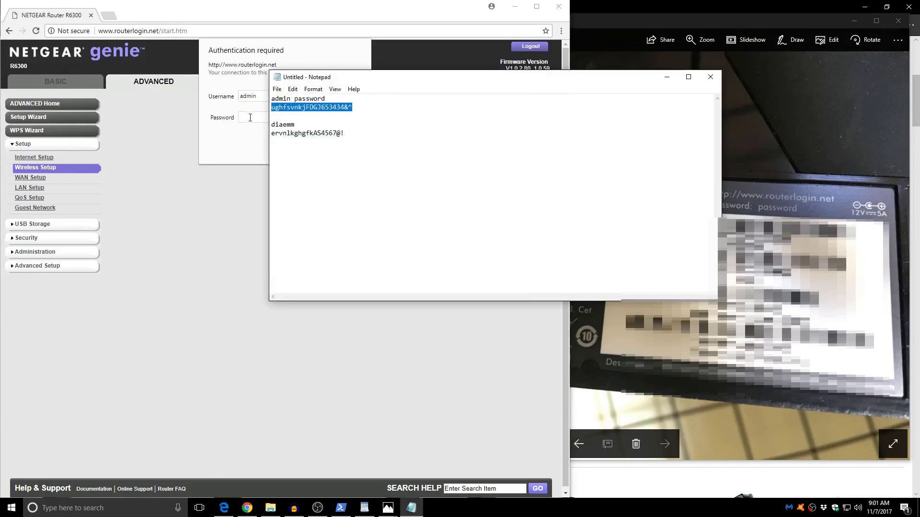
right_click(250, 117)
left_click(271, 162)
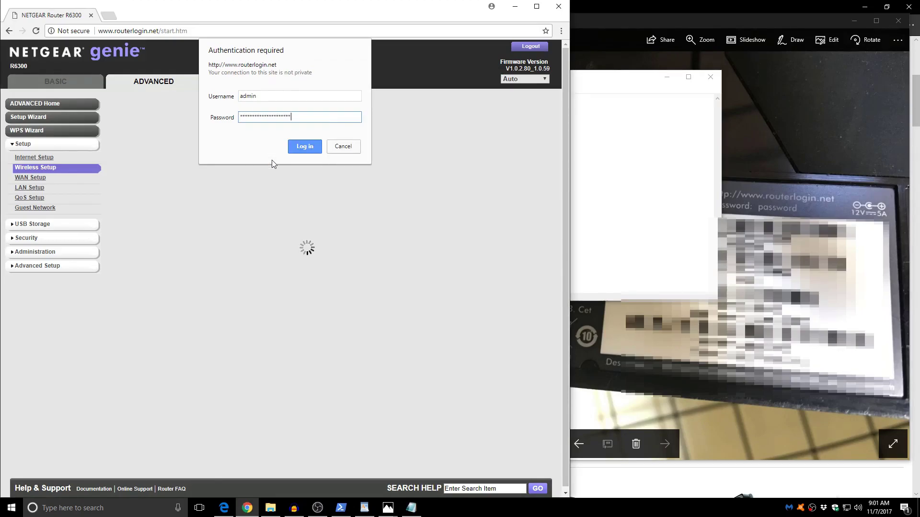
left_click(300, 151)
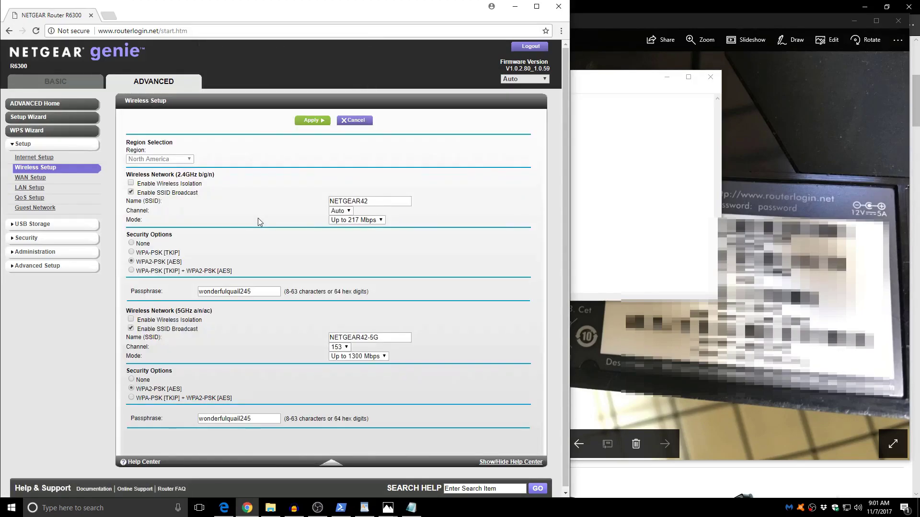
Rename the 2.4GHz network from NETGEAR42 to diaemm and the 5GHz network to diaemm-5G
left_click(608, 218)
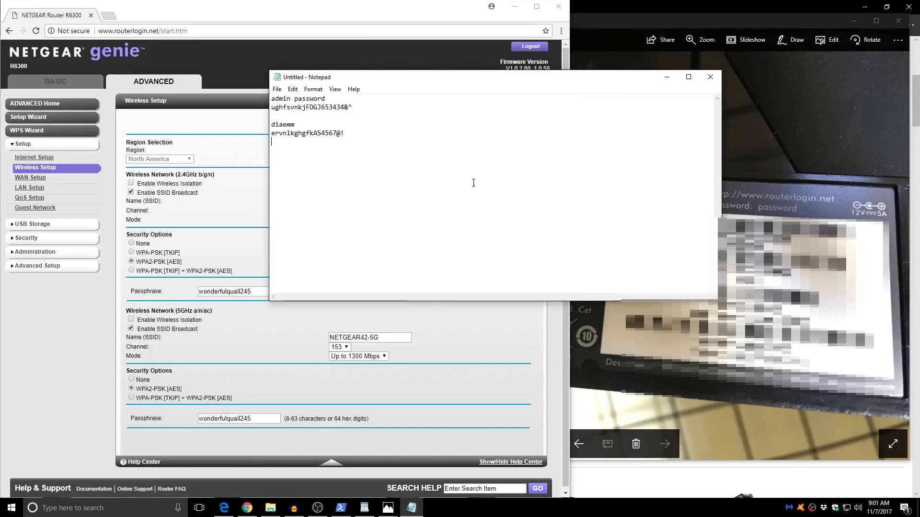
left_click_drag(316, 123, 239, 126)
right_click(282, 121)
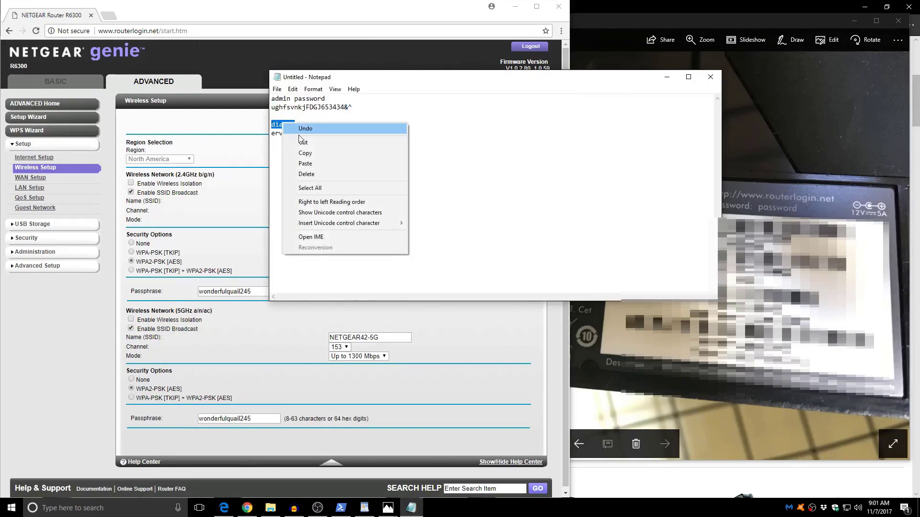
left_click(297, 152)
left_click(229, 101)
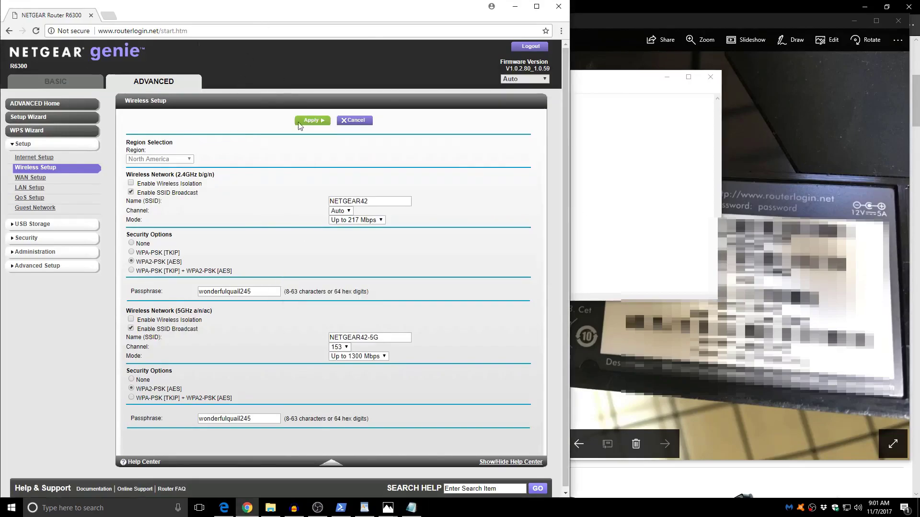
left_click_drag(368, 201, 301, 197)
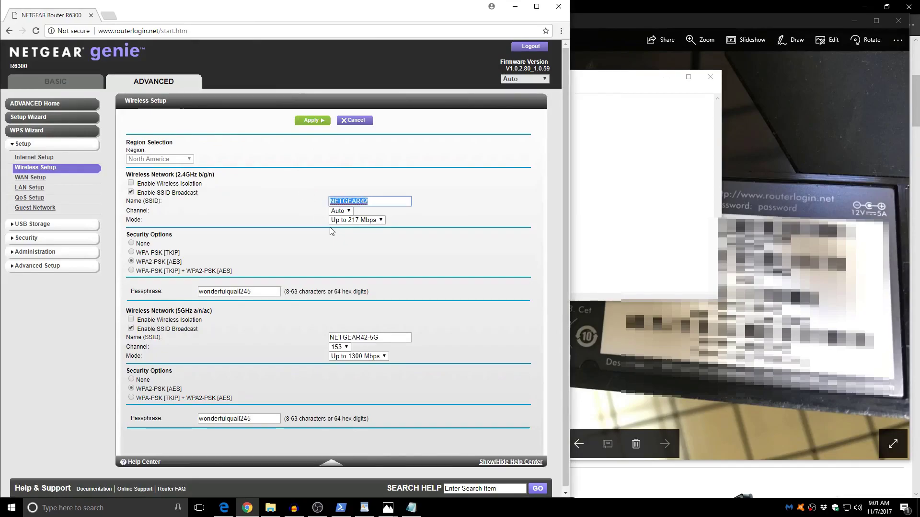
key("ctrl+v")
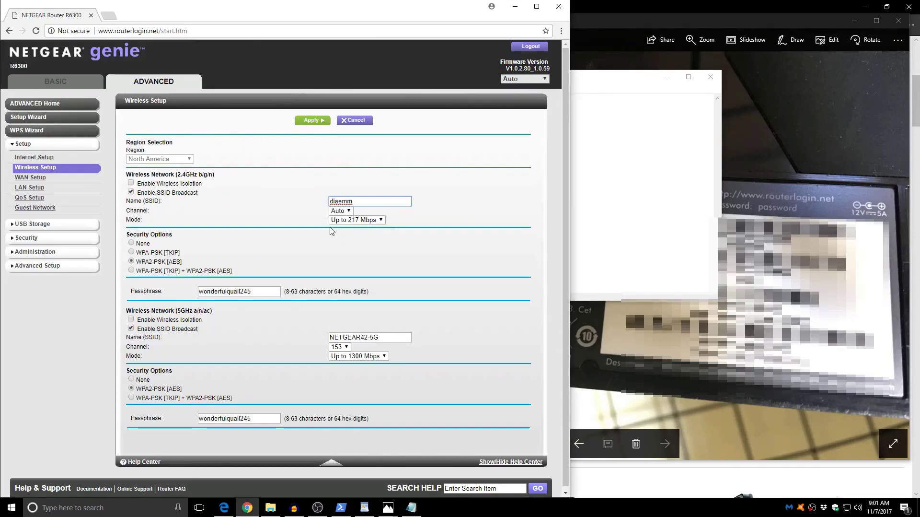
left_click_drag(368, 338, 287, 338)
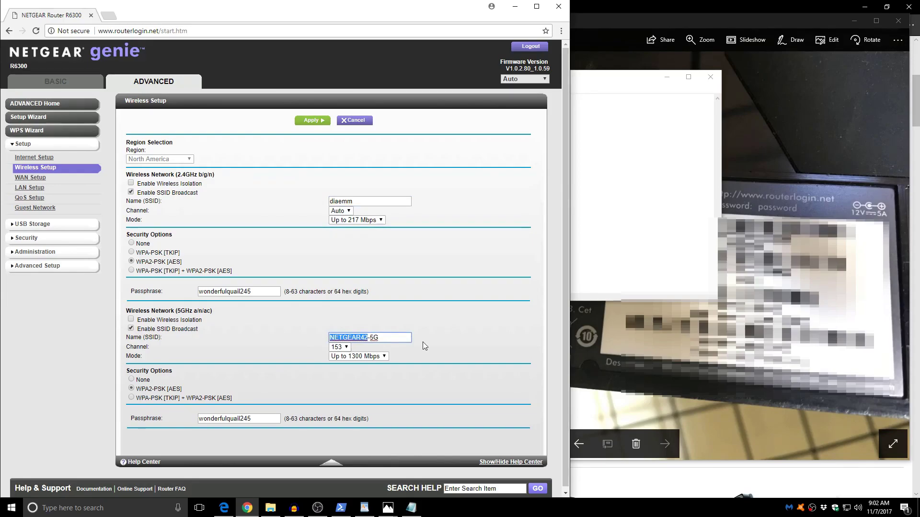
type("diaemm")
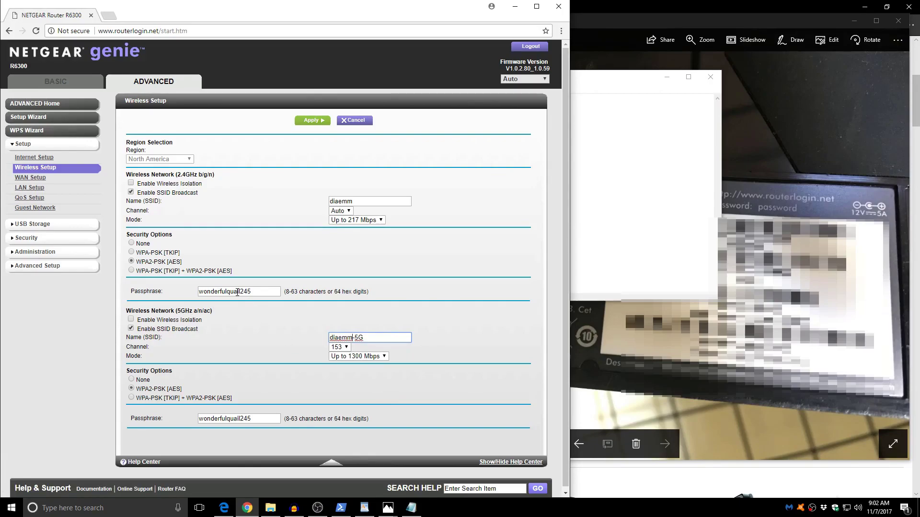
Replace the 2.4GHz passphrase with the new Wi-Fi passphrase copied from Notepad
left_click(658, 254)
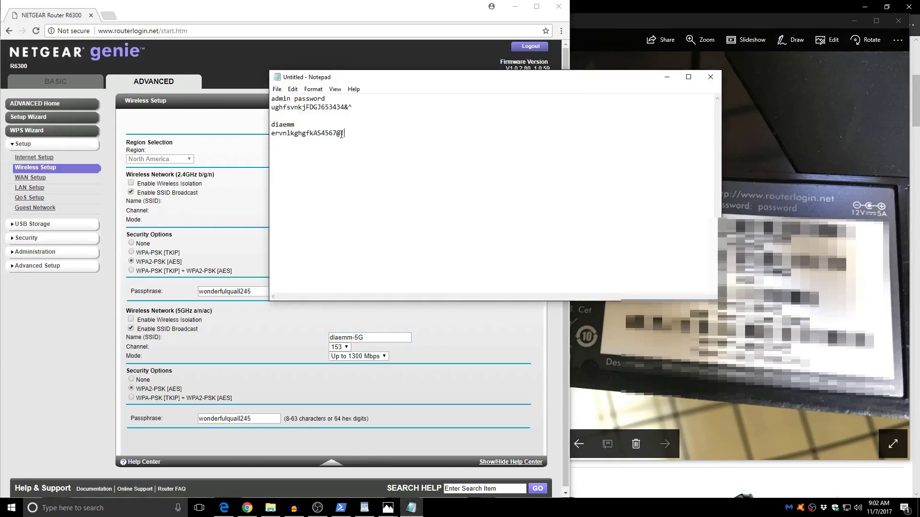
left_click_drag(344, 133, 271, 133)
right_click(294, 134)
left_click(317, 164)
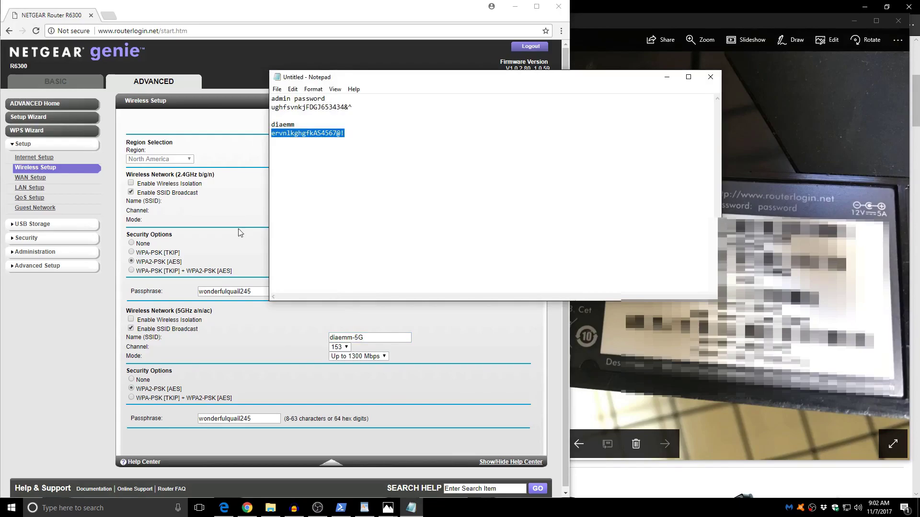
left_click(254, 290)
left_click_drag(255, 291, 183, 284)
key("ctrl+v")
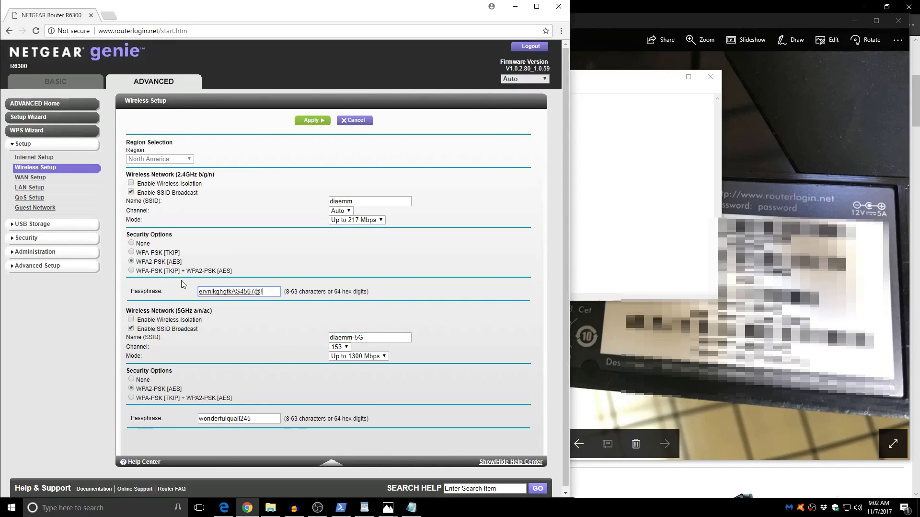
Clear the old 5GHz passphrase and paste in the same new passphrase
left_click(259, 419)
double_click(259, 419)
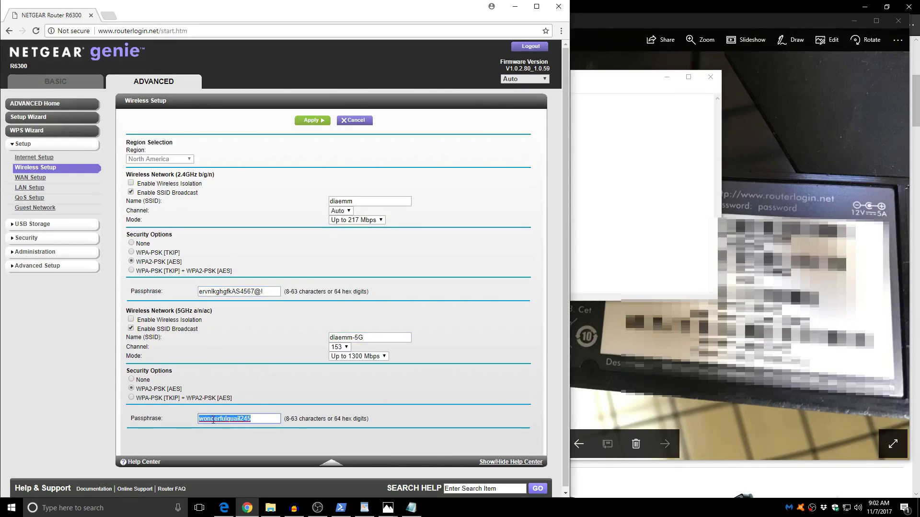
key("BackSpace")
right_click(215, 416)
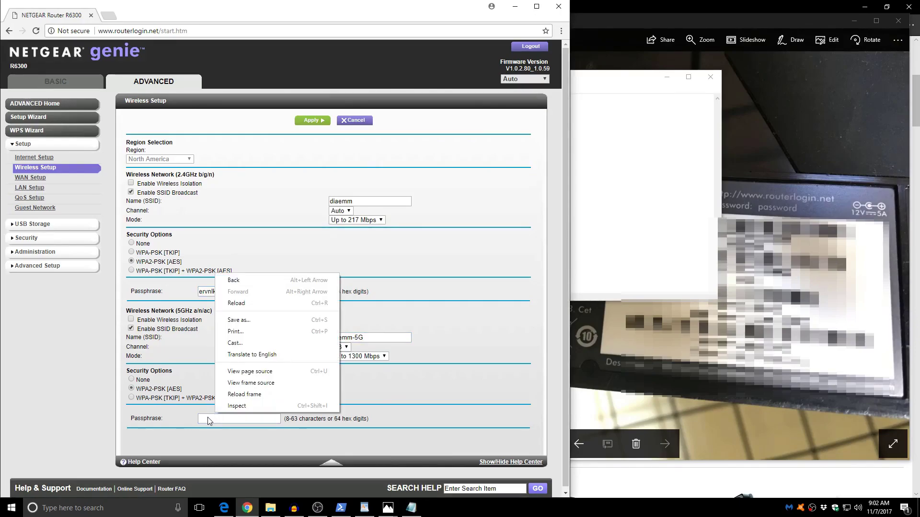
right_click(209, 420)
left_click(232, 341)
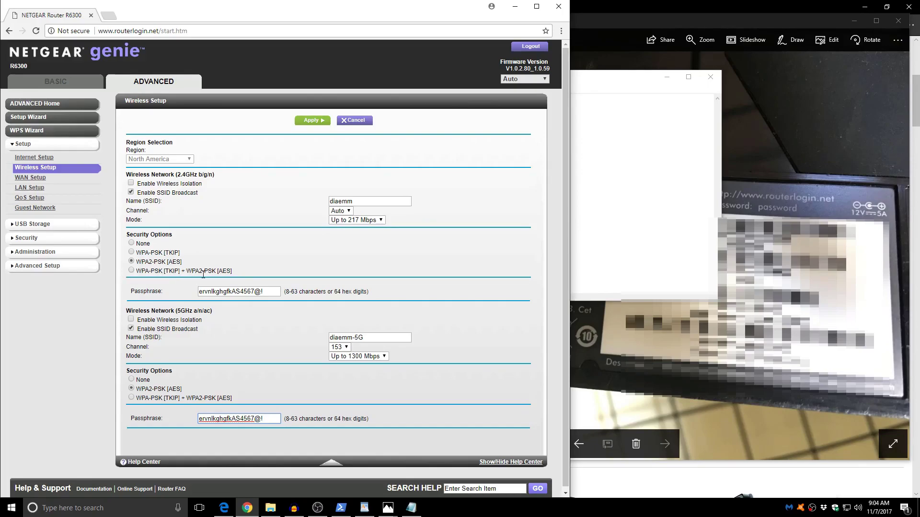
left_click_drag(186, 270, 249, 274)
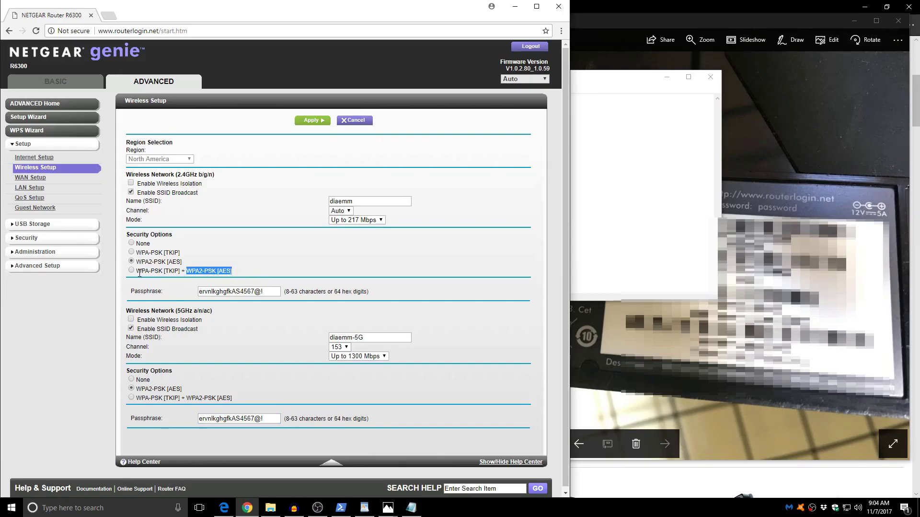
left_click_drag(136, 271, 157, 276)
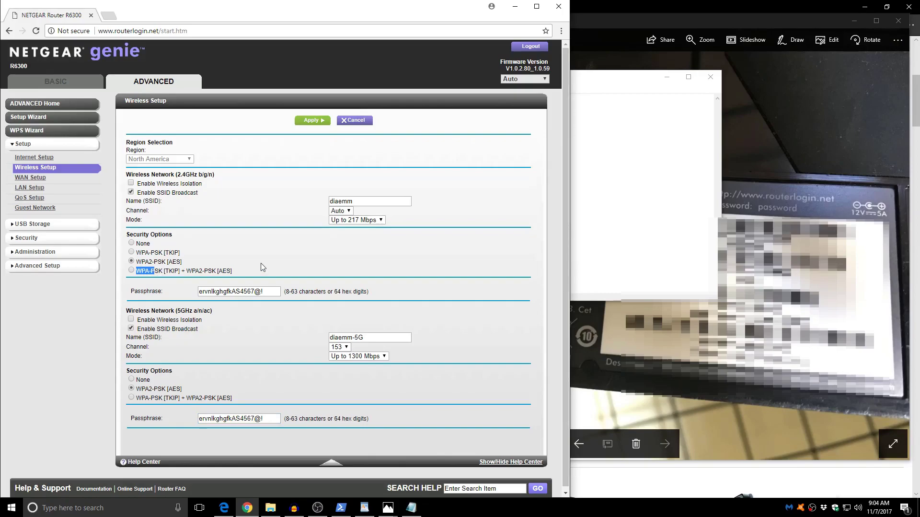
left_click(263, 267)
left_click_drag(137, 261, 202, 262)
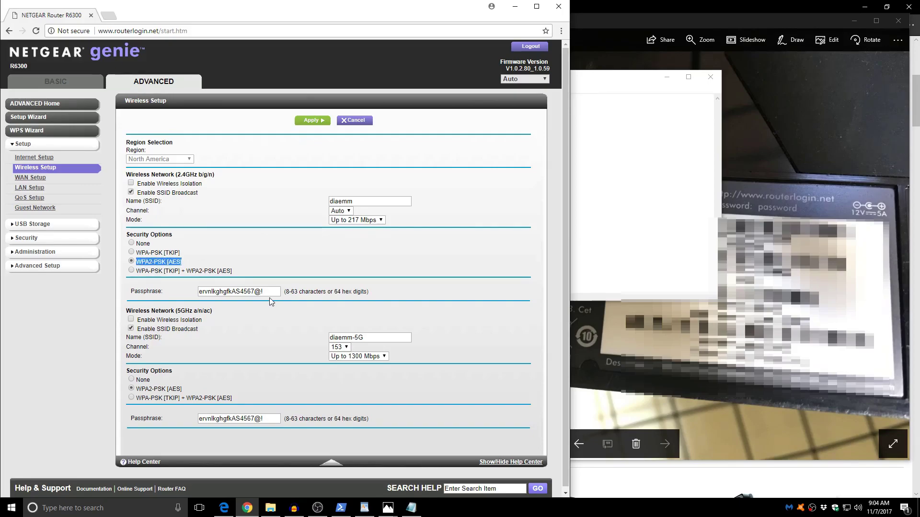
left_click(348, 212)
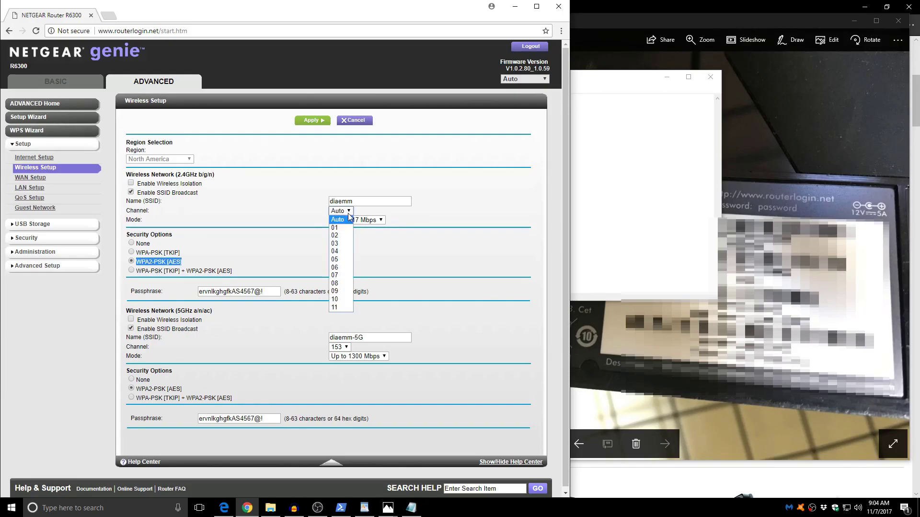
left_click(345, 220)
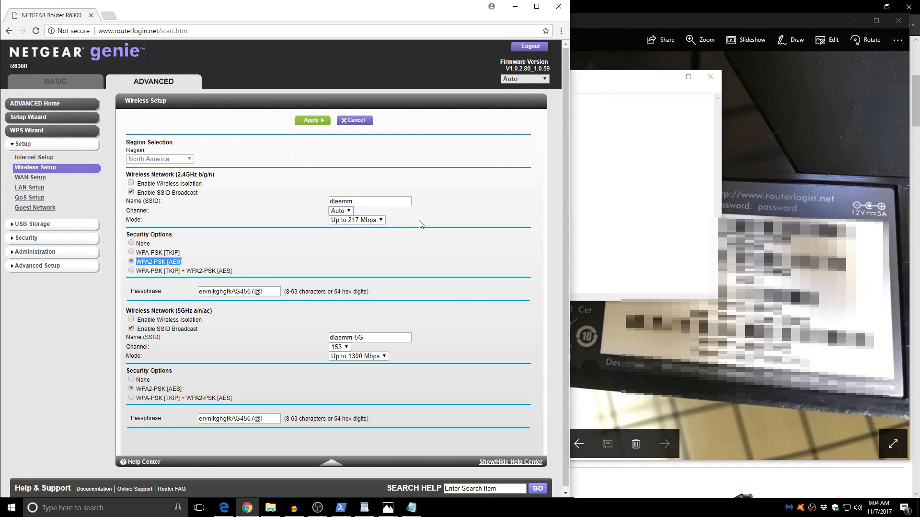
Set the diaemm 2.4GHz mode to Up to 450 Mbps and leave diaemm-5G at Up to 1300 Mbps
left_click(354, 219)
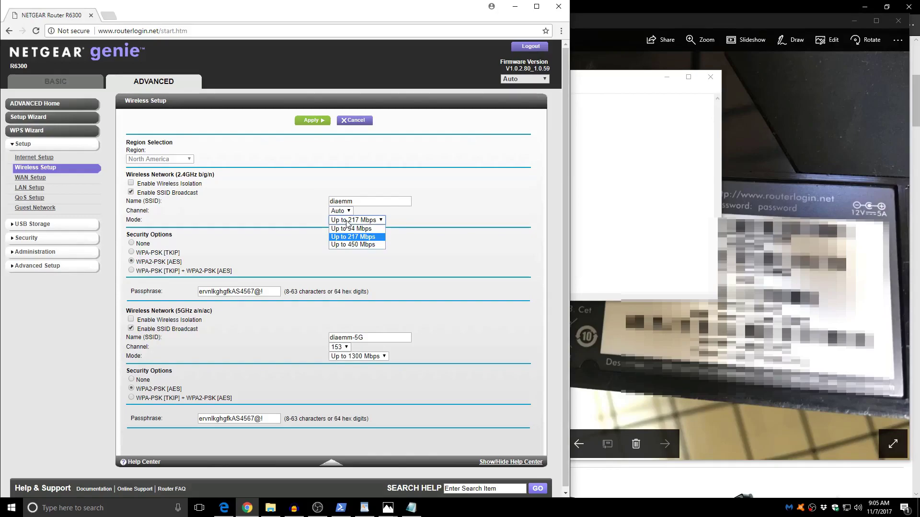
left_click(370, 245)
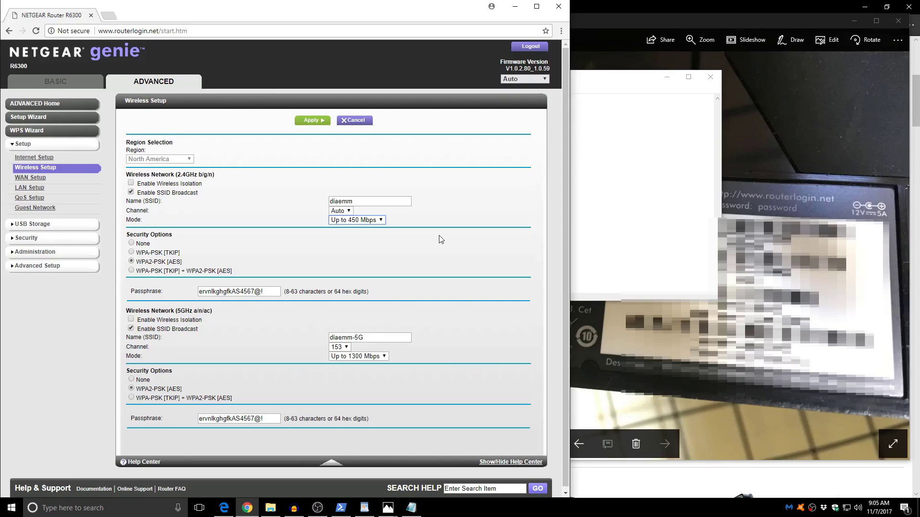
left_click(383, 356)
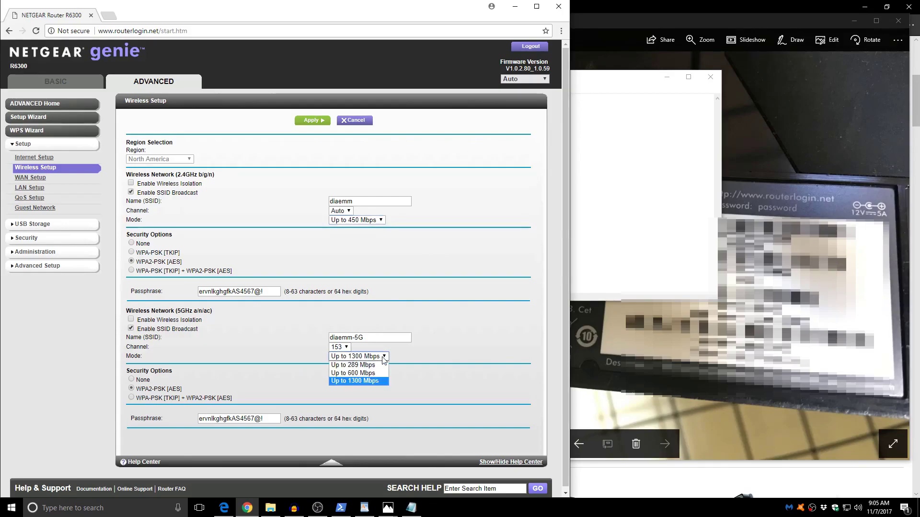
left_click(375, 380)
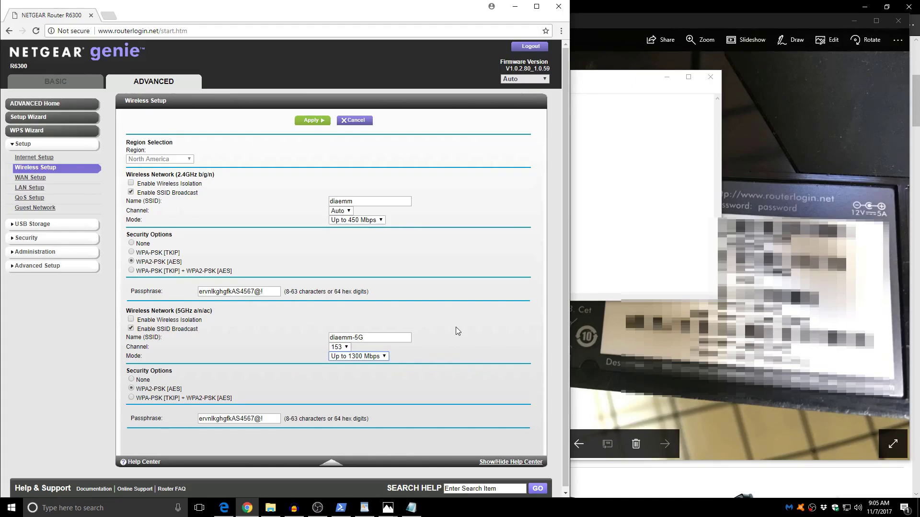
left_click(380, 220)
left_click(380, 221)
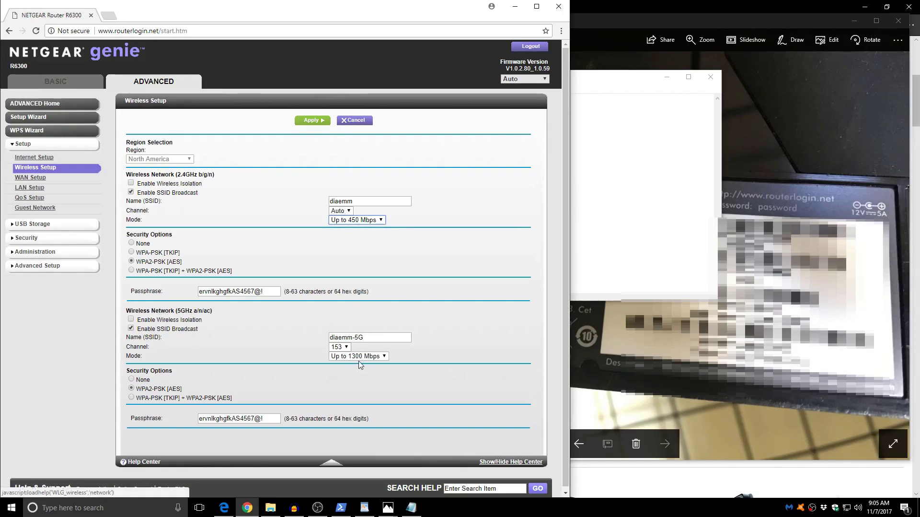
Leave the 5GHz channel at 153 and apply the wireless settings to the router
left_click(342, 348)
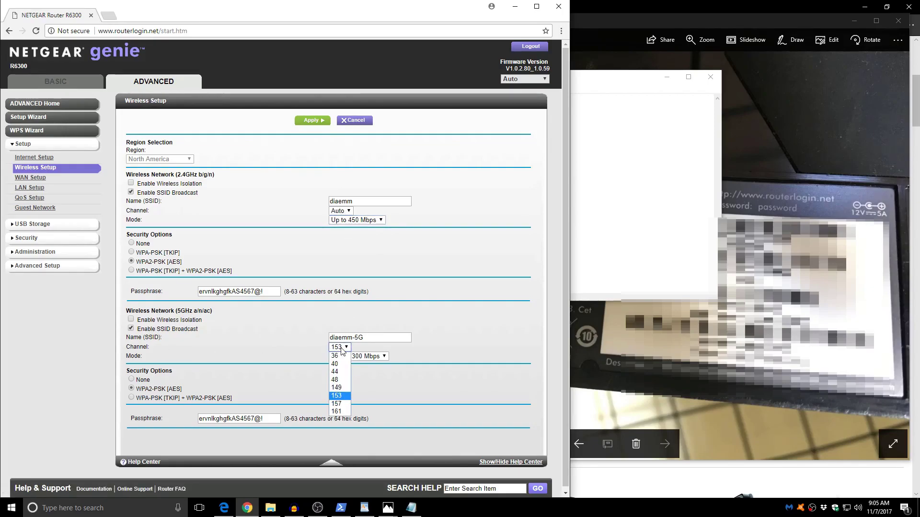
left_click(339, 396)
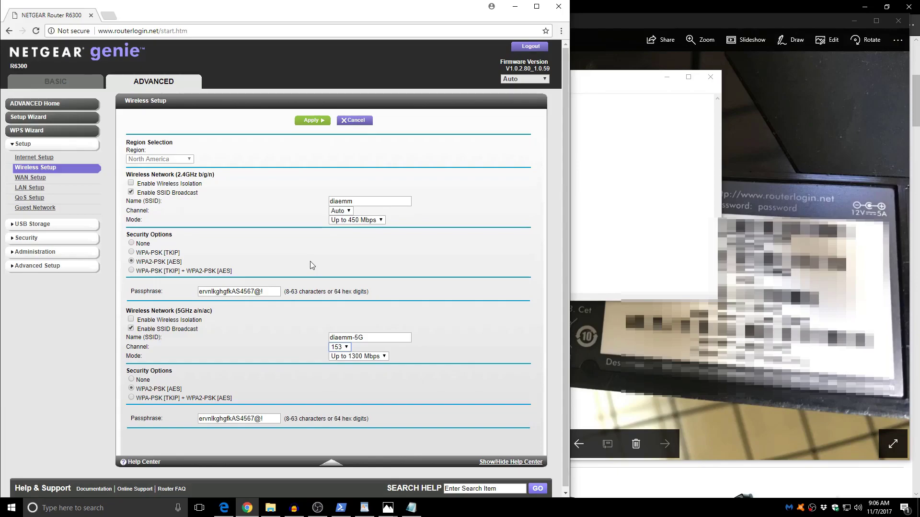
left_click_drag(359, 199, 297, 201)
left_click(315, 126)
Launch Windows PowerShell from the Start button's Win+X quick-access menu
left_click(142, 34)
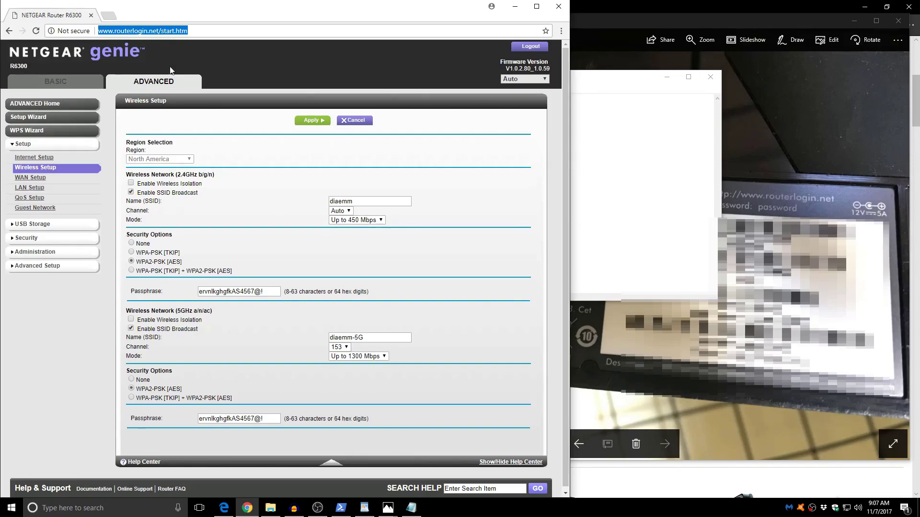
left_click(8, 513)
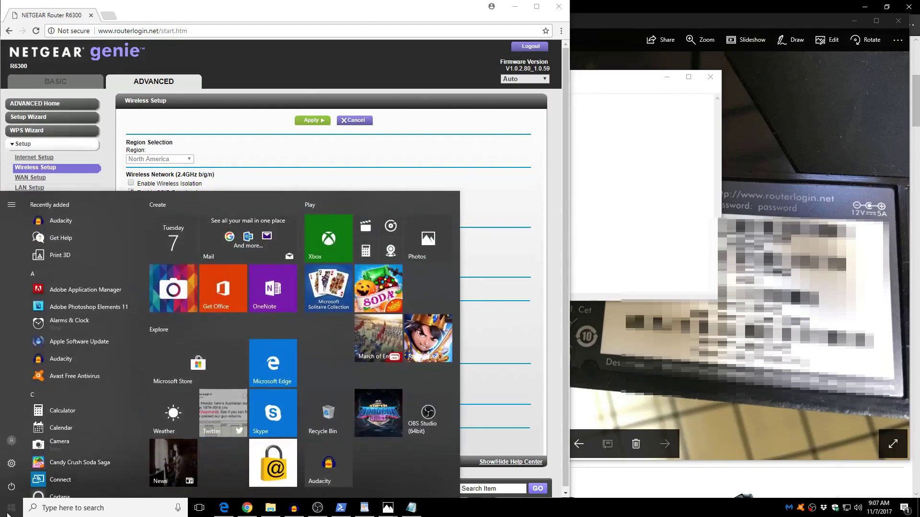
right_click(8, 513)
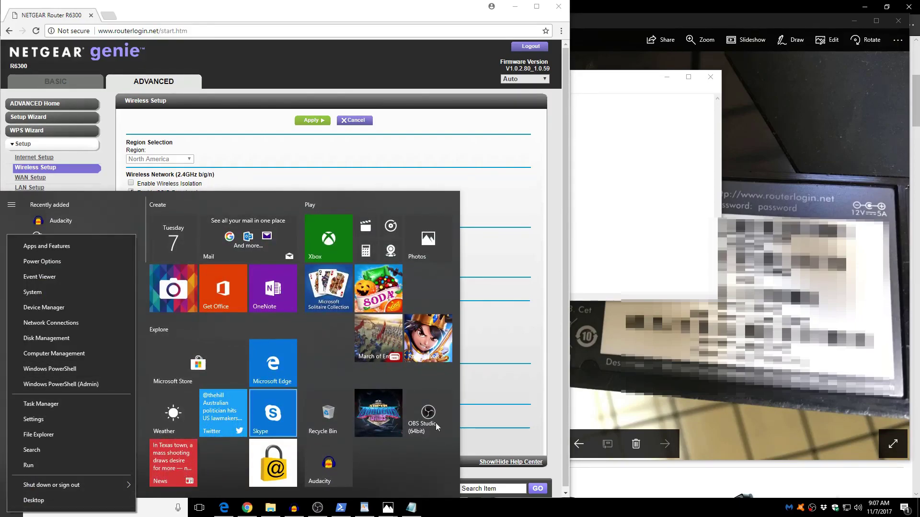
left_click(556, 342)
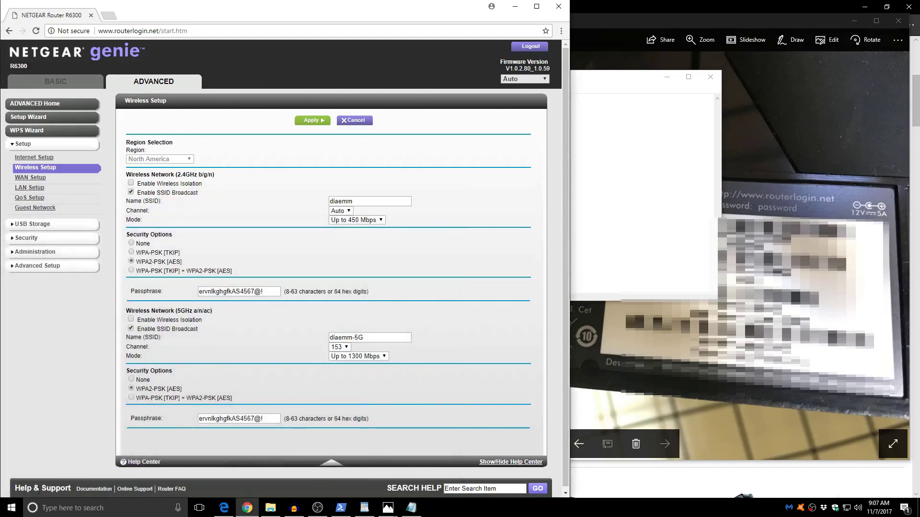
right_click(12, 511)
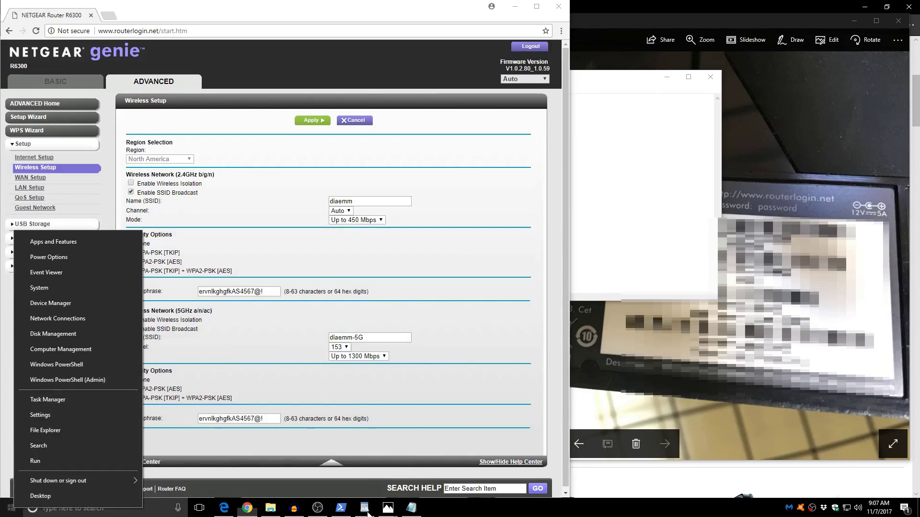
left_click(346, 509)
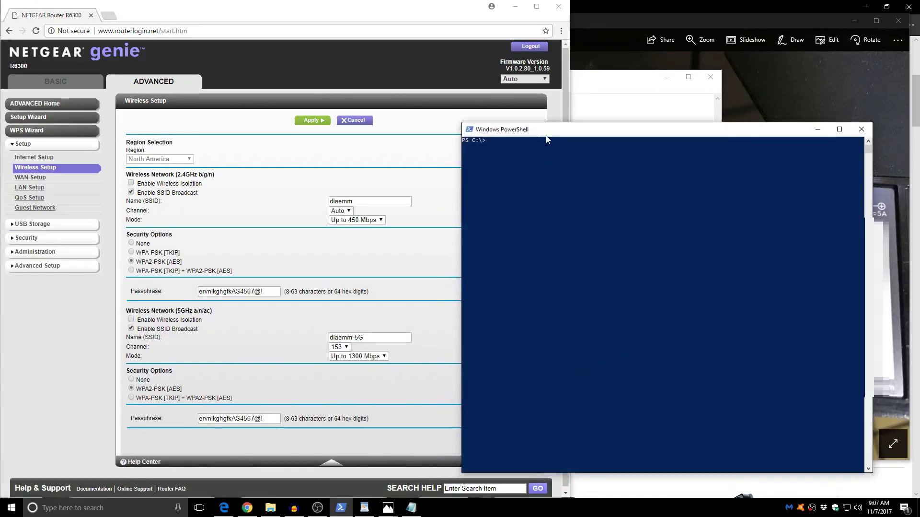
Run ipconfig to show IPv4 192.168.1.2 and default gateway 192.168.1.1
left_click_drag(547, 131, 524, 84)
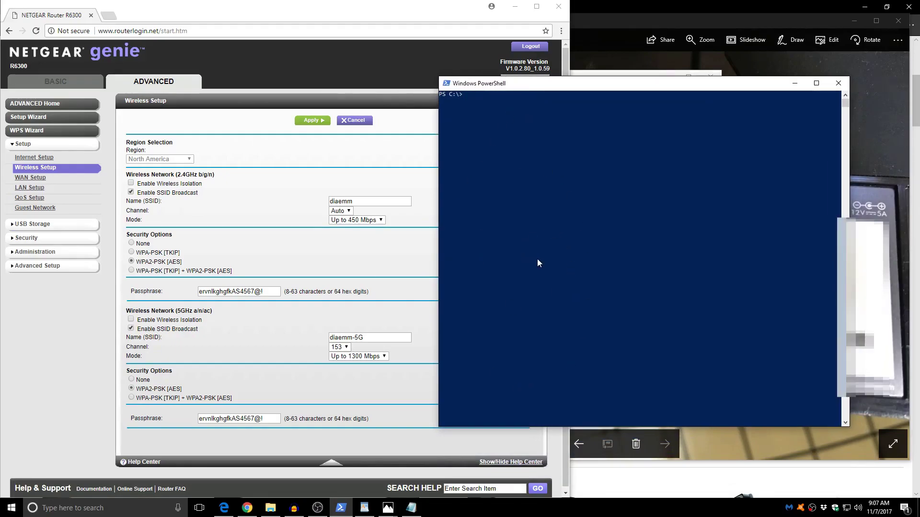
type("ip")
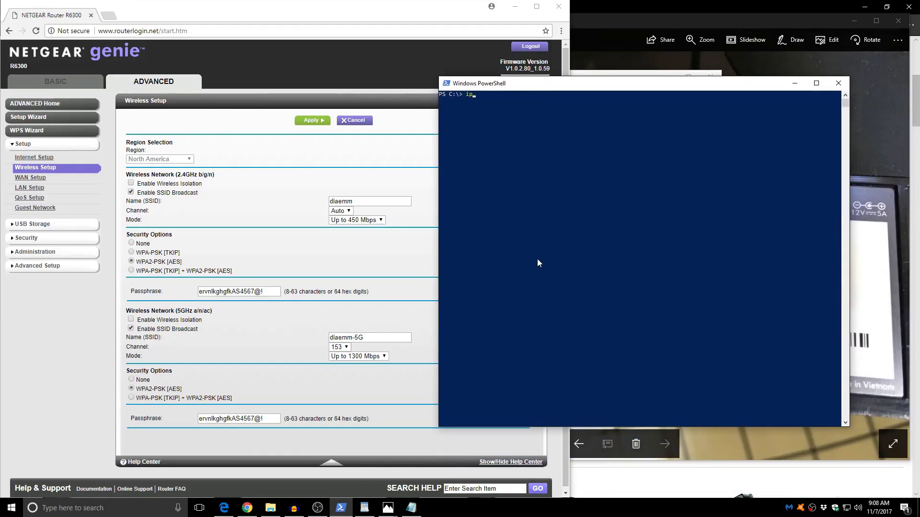
type("config")
key("Return")
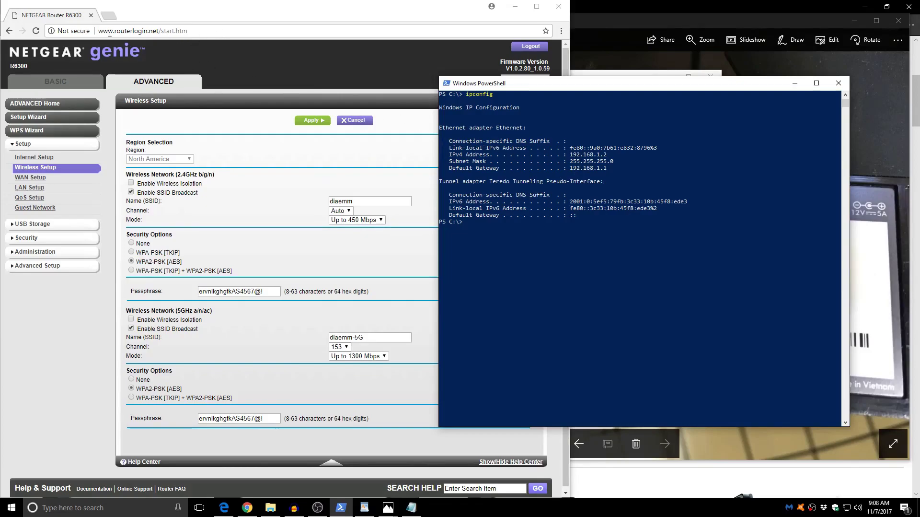
Browse to the router at 192.168.1.1 in Chrome
left_click(201, 34)
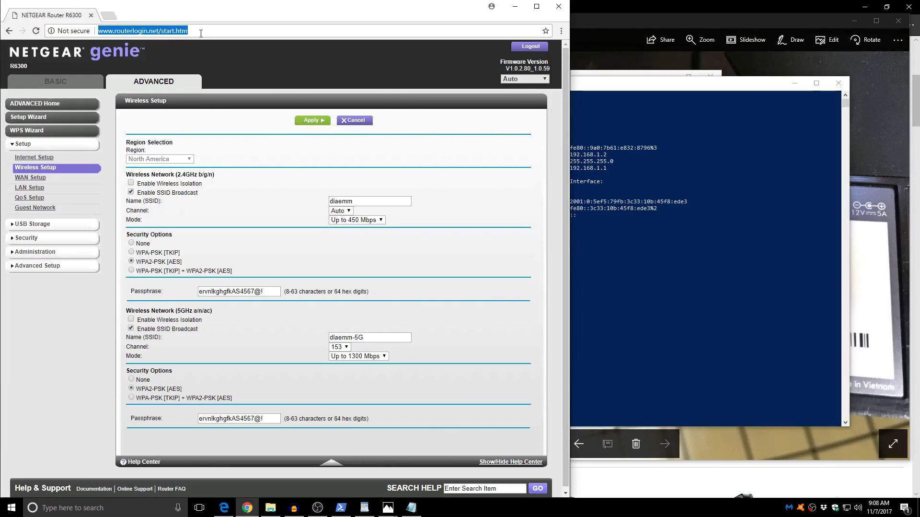
type("192")
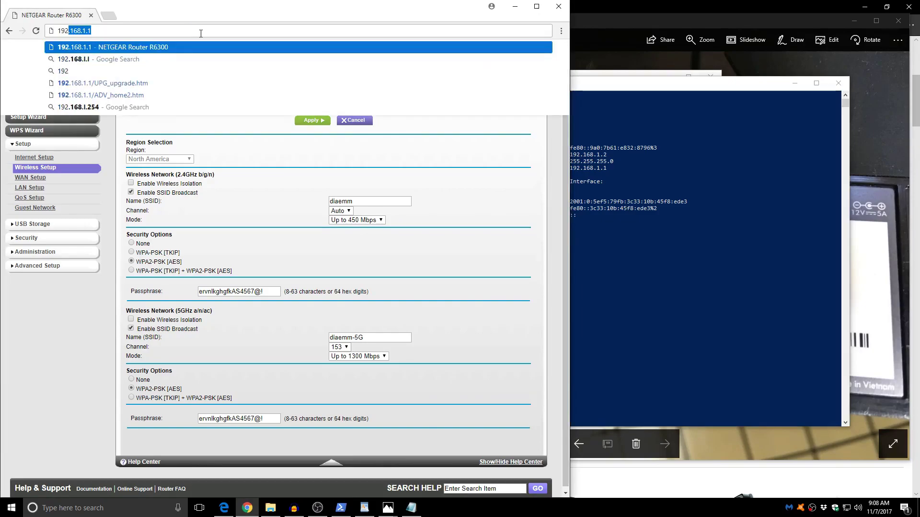
type(".16")
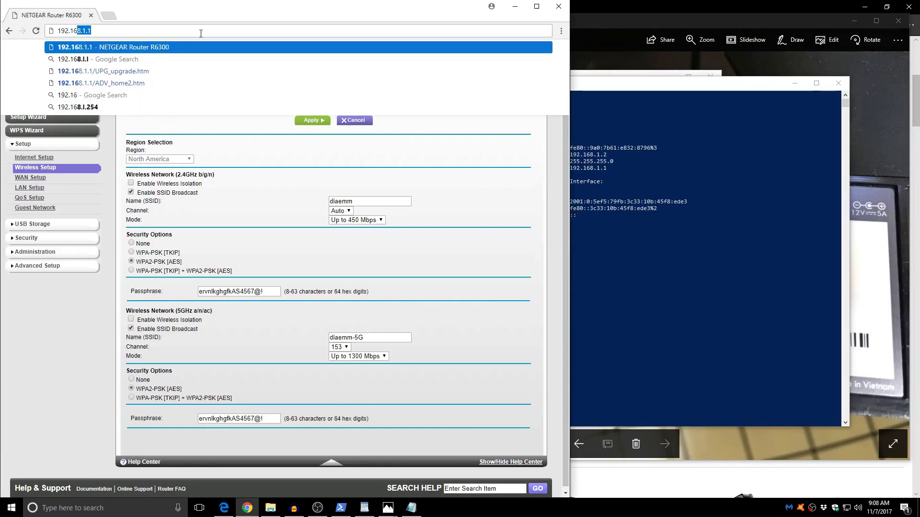
type("8.1.1.")
key("Return")
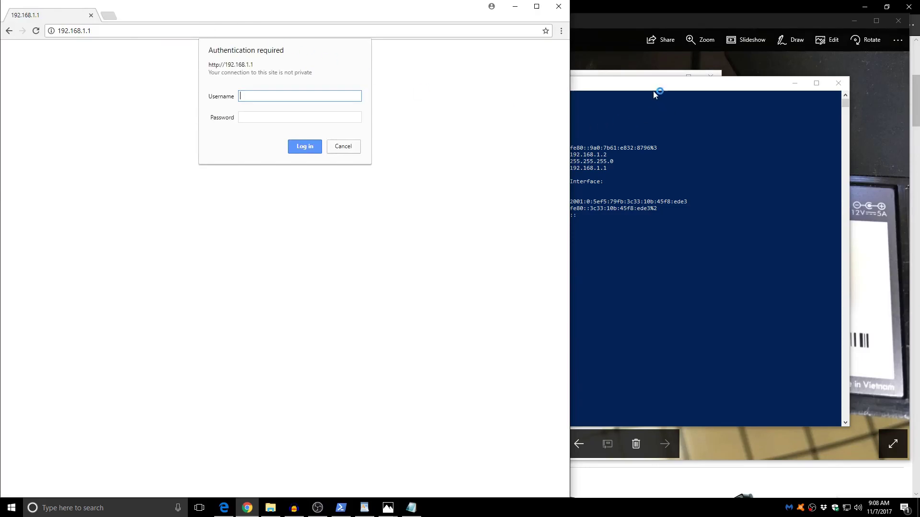
Copy the saved admin password from Notepad into the router's sign-in Password field
left_click_drag(655, 88, 648, 254)
left_click(618, 77)
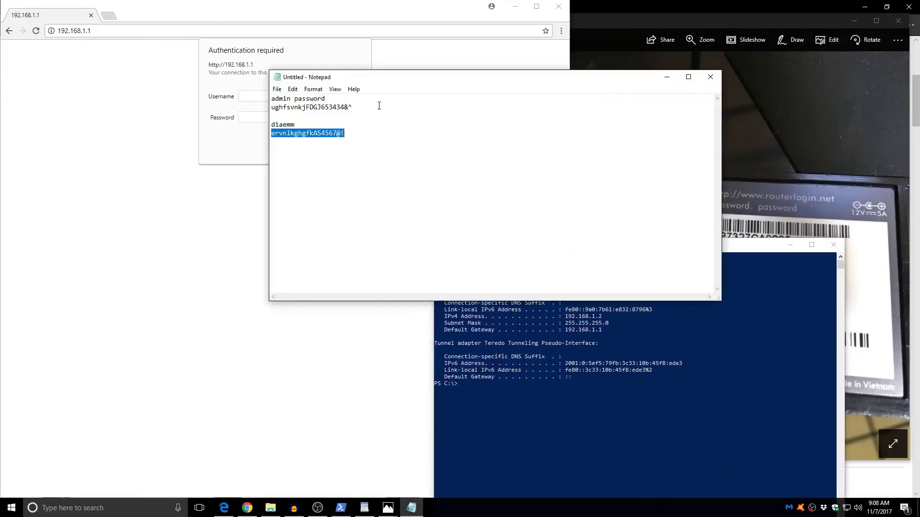
left_click_drag(354, 107, 234, 108)
right_click(278, 111)
left_click(296, 140)
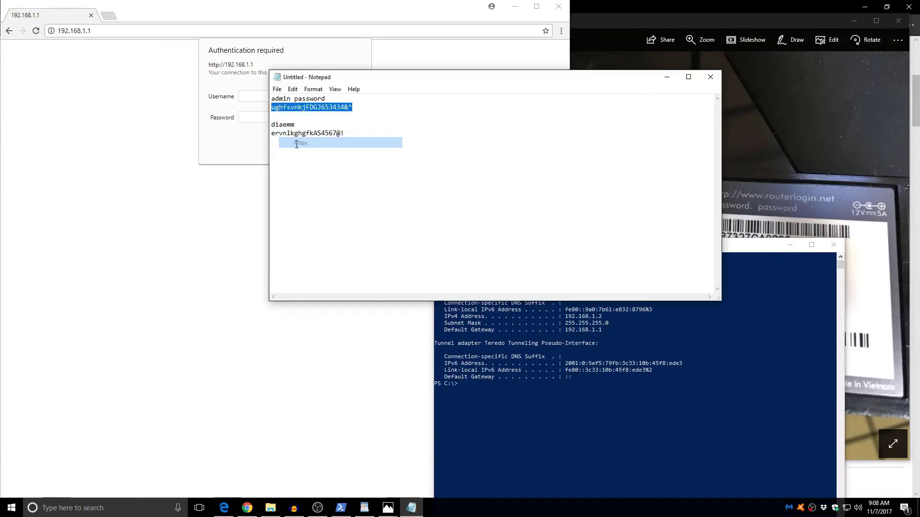
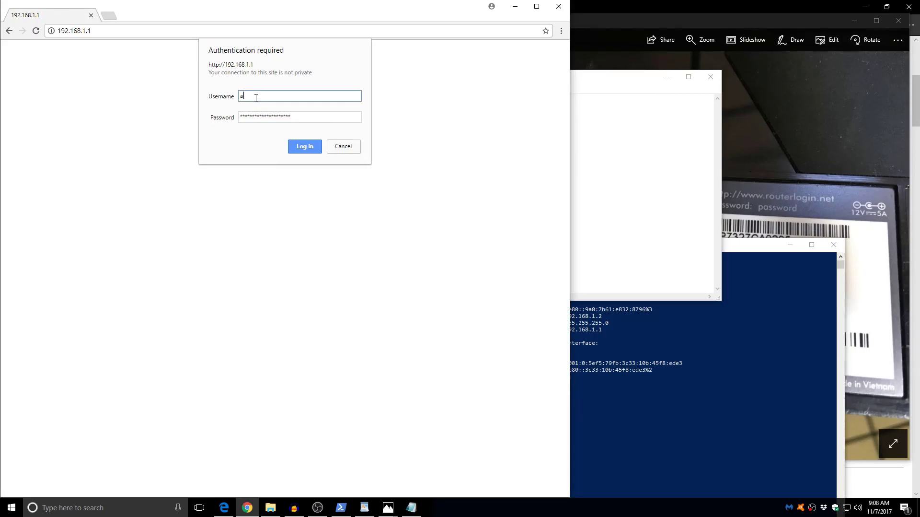
Submit the admin username and new password to log into the router's Basic home dashboard
key("Return")
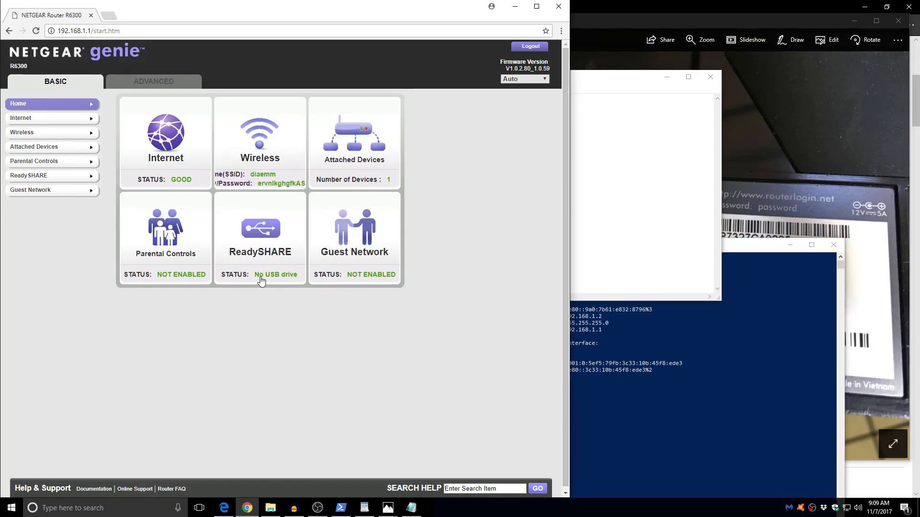
Switch to the ADVANCED view and expand the Administration section in the sidebar
left_click(166, 86)
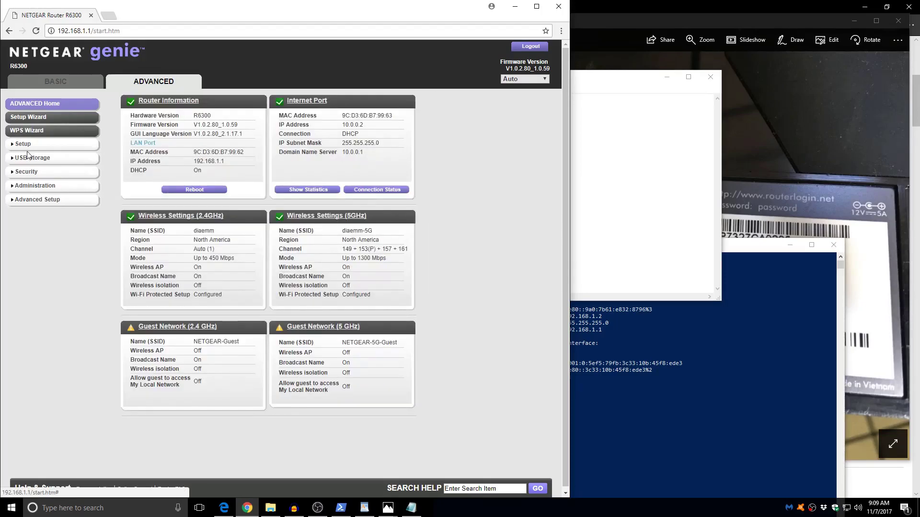
left_click(26, 187)
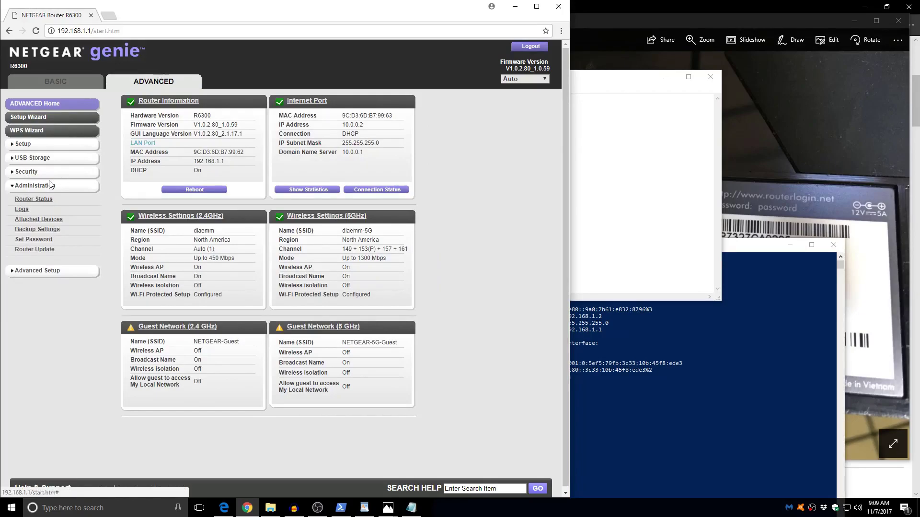
Open Backup Settings with its Erase option and move the Notepad of saved credentials alongside
left_click(39, 230)
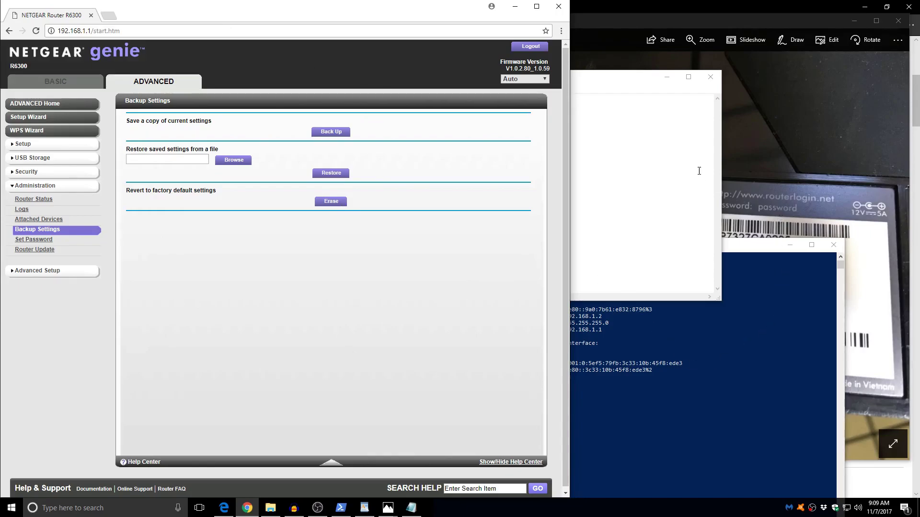
left_click_drag(638, 79, 770, 259)
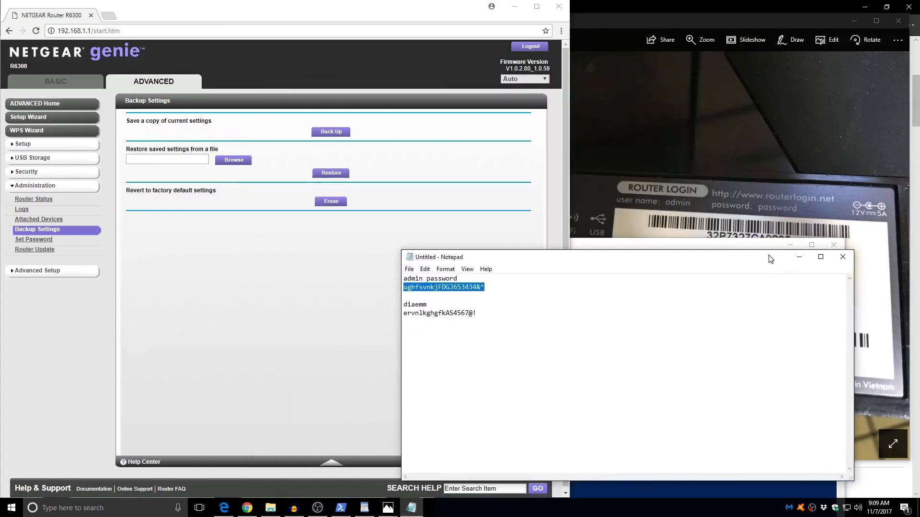